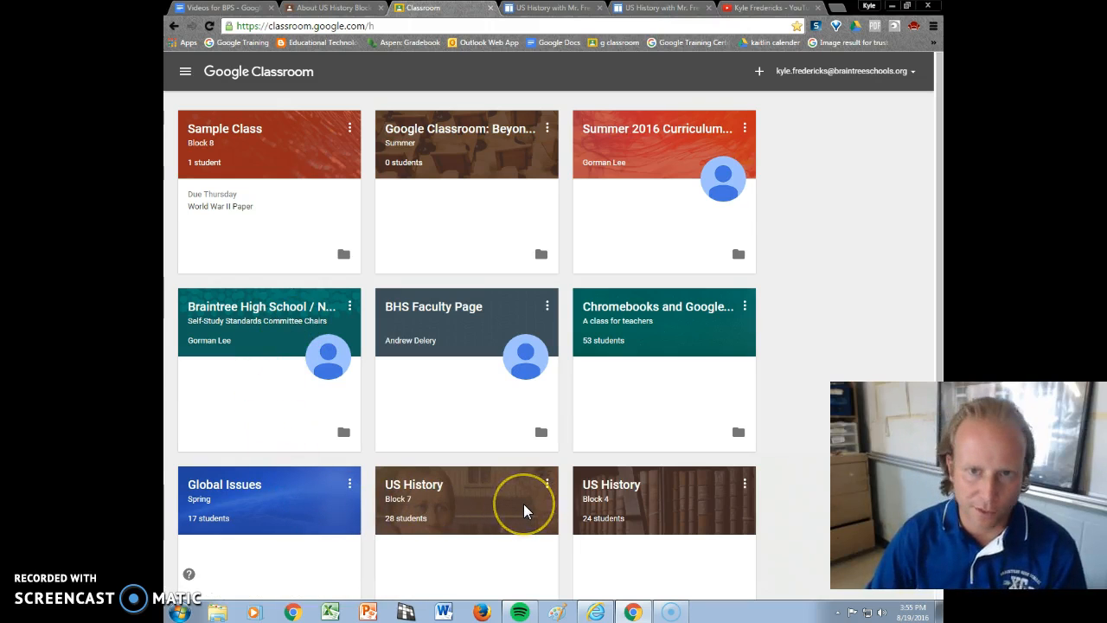
left_click(605, 509)
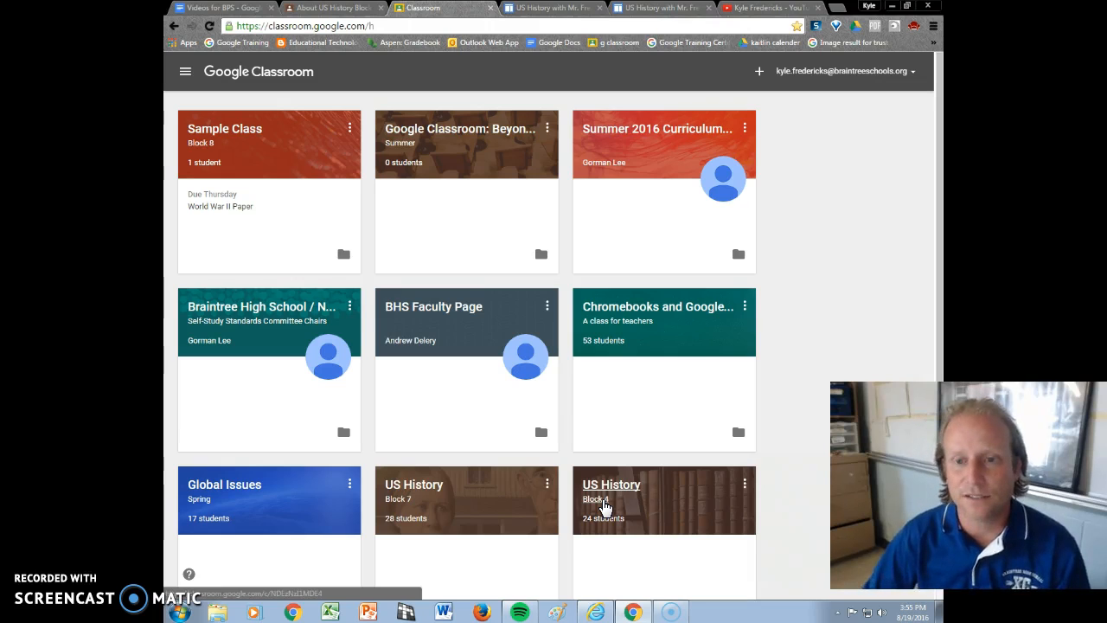
left_click(759, 73)
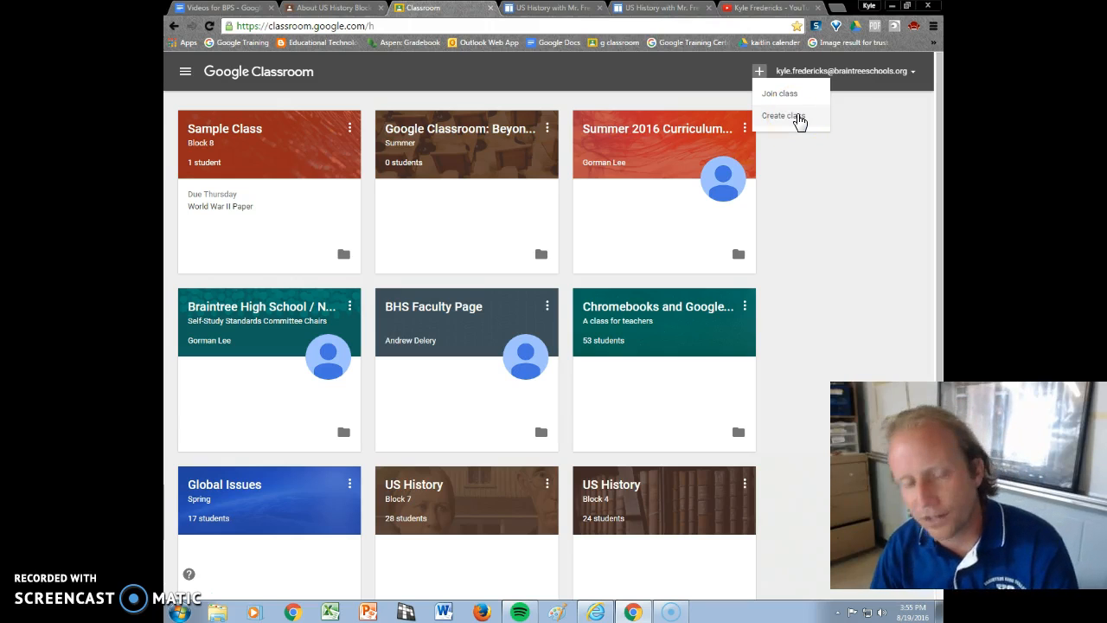
left_click(833, 167)
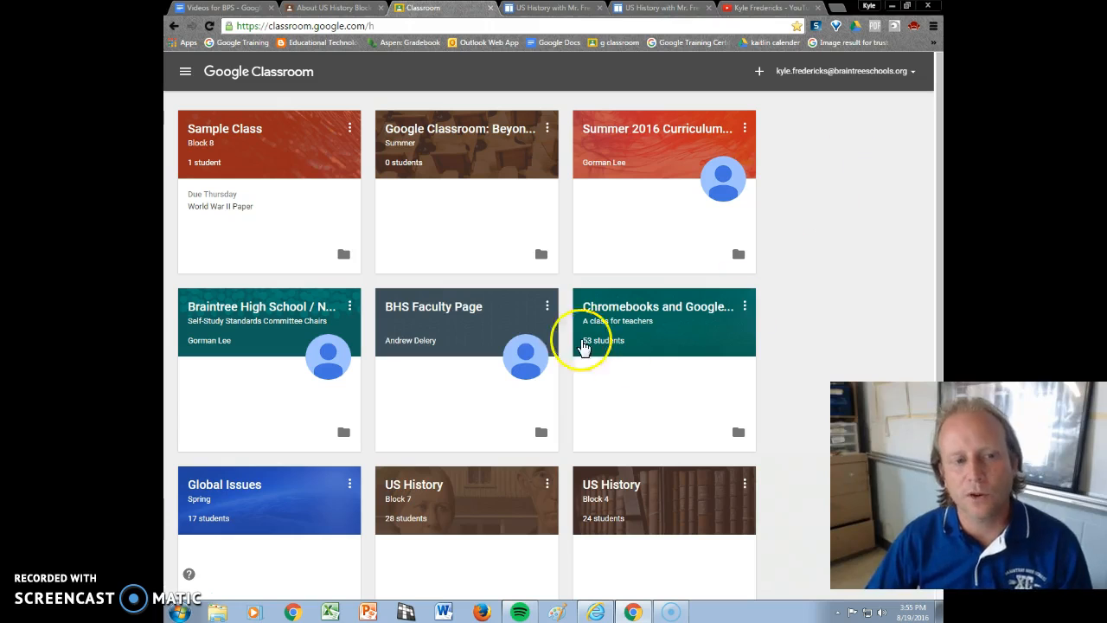
Step: Open the Sample Class (Block 8) and change its class theme to the colourful jelly bean image from the gallery
left_click(251, 137)
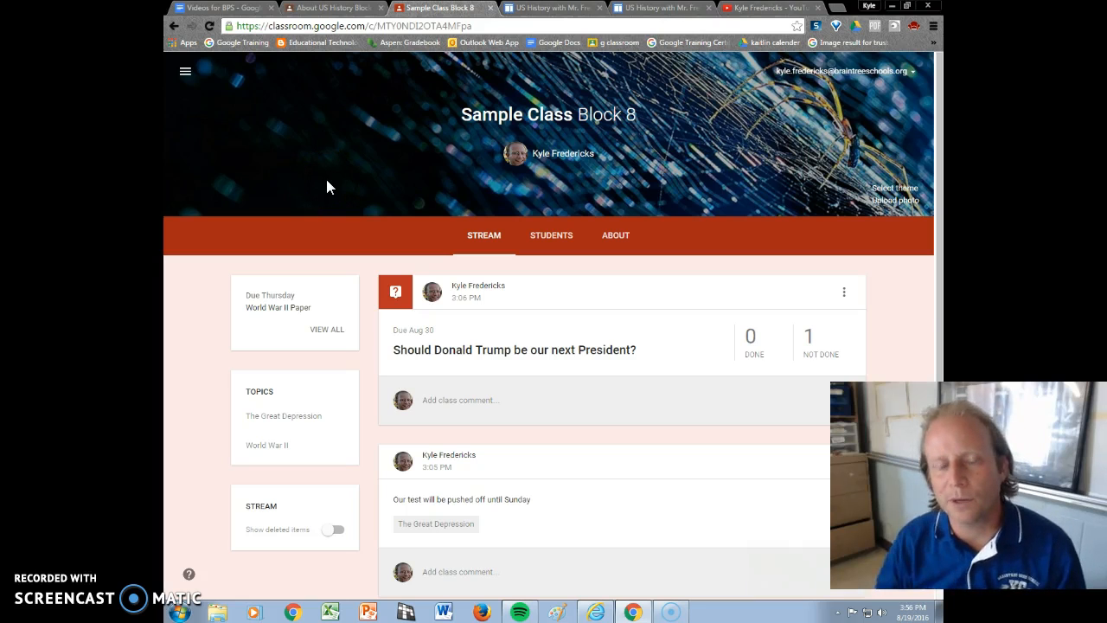
left_click(893, 187)
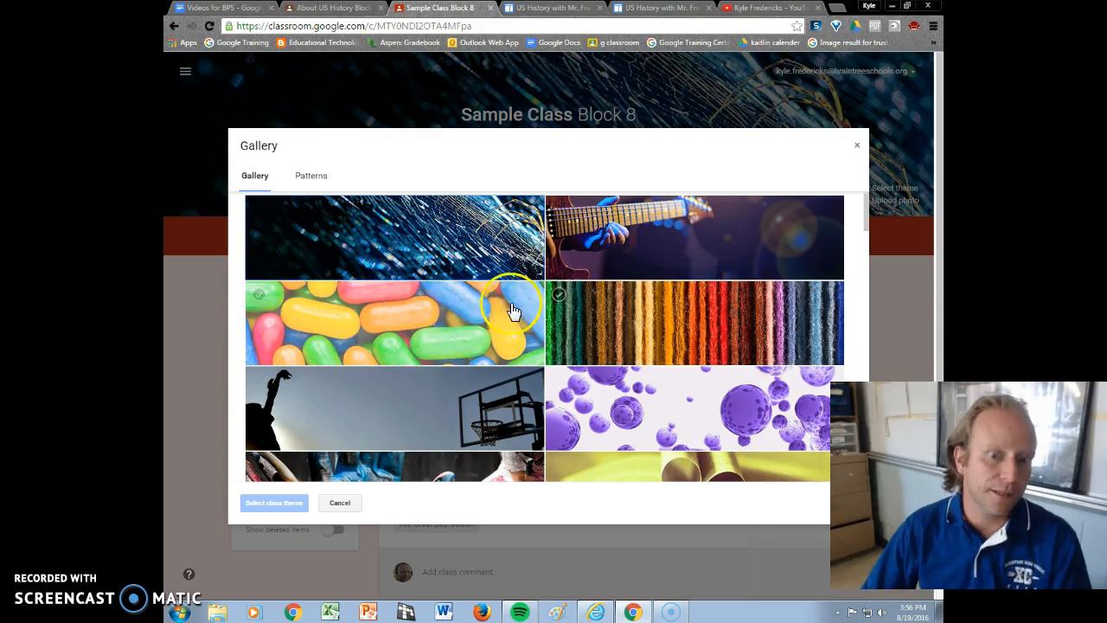
left_click(472, 302)
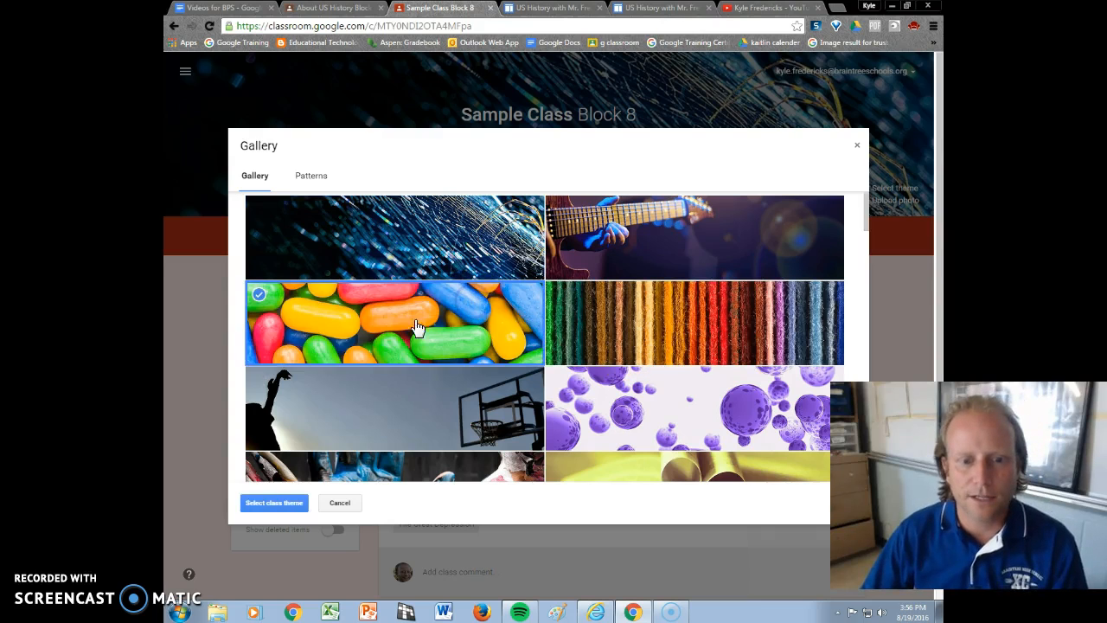
left_click(268, 503)
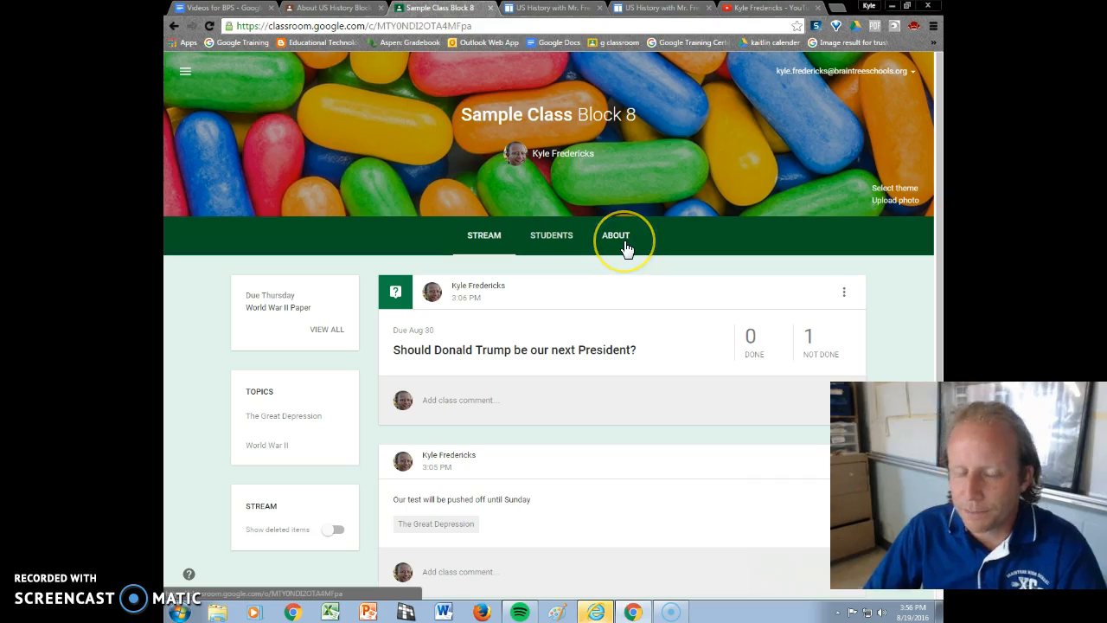
Step: Review the posts in the Sample Class stream and the kinds of post that can be created there
left_click(494, 242)
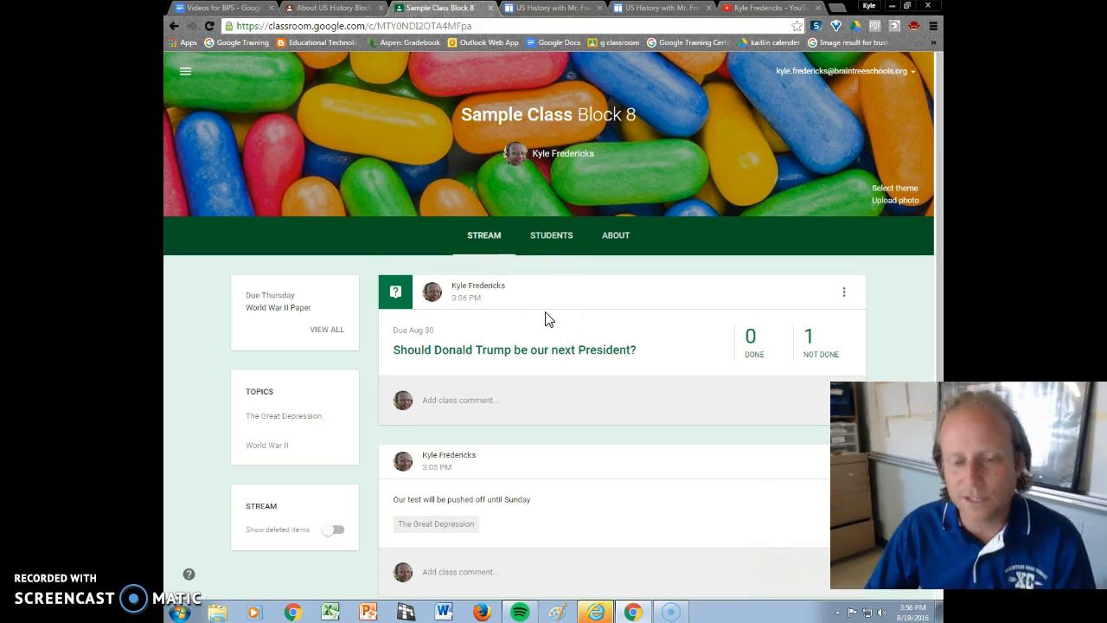
scroll(545, 319, "down", 3)
scroll(548, 320, "up", 2)
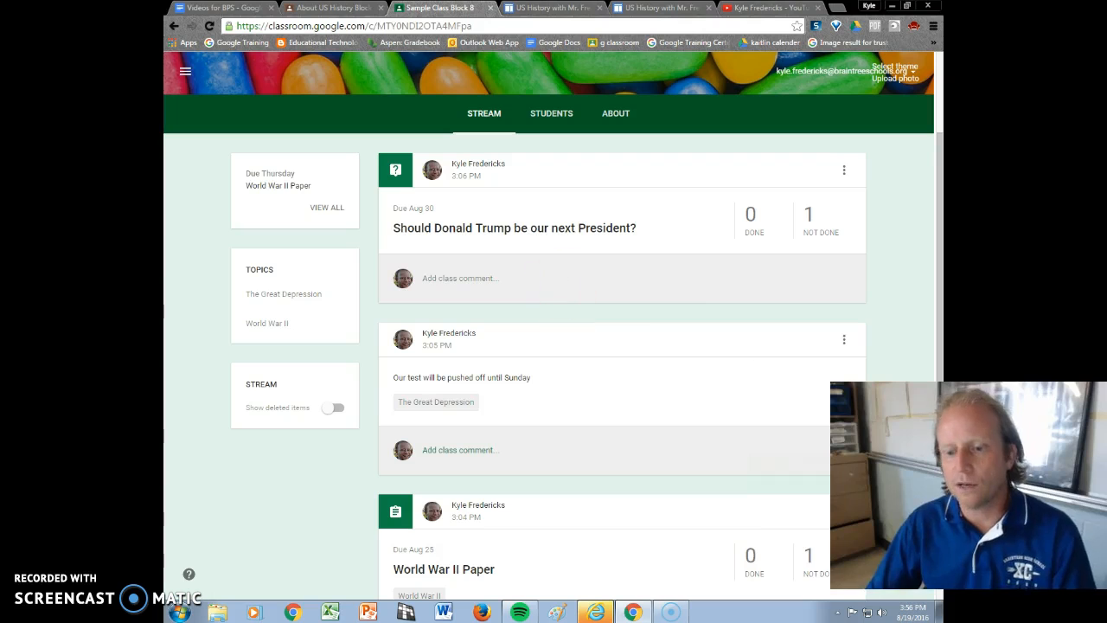
scroll(561, 252, "down", 1)
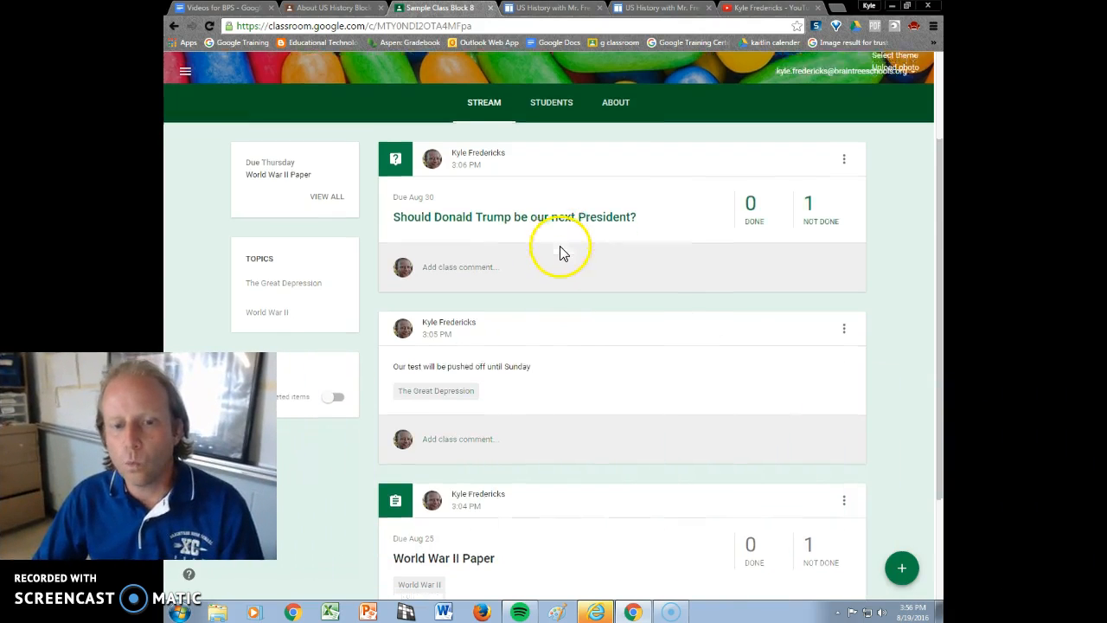
scroll(560, 253, "down", 2)
scroll(559, 255, "up", 4)
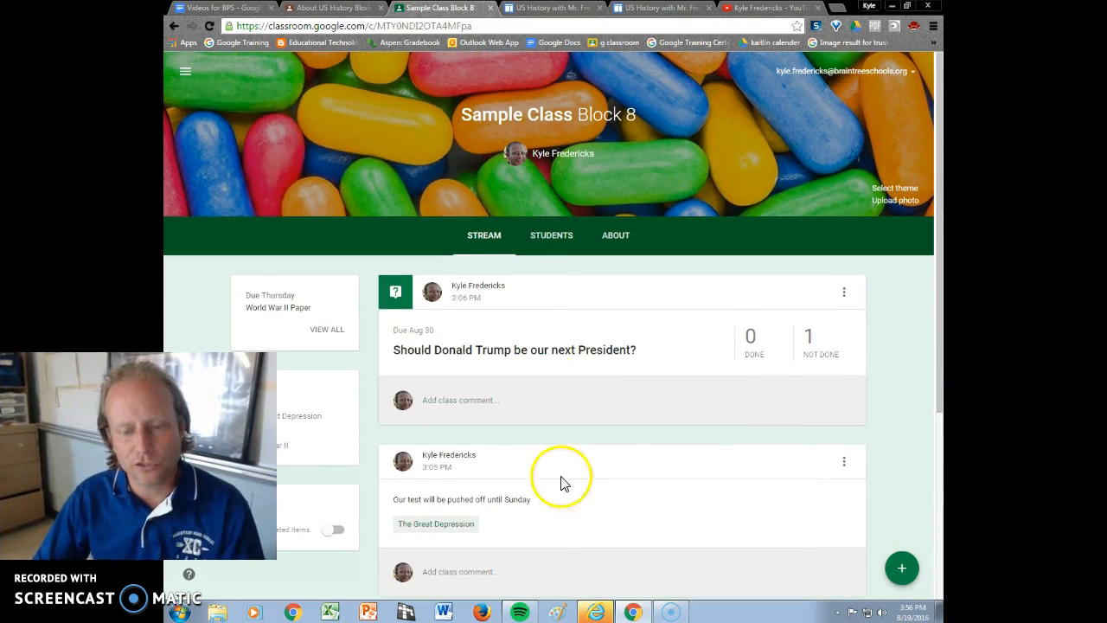
mouse_move(908, 574)
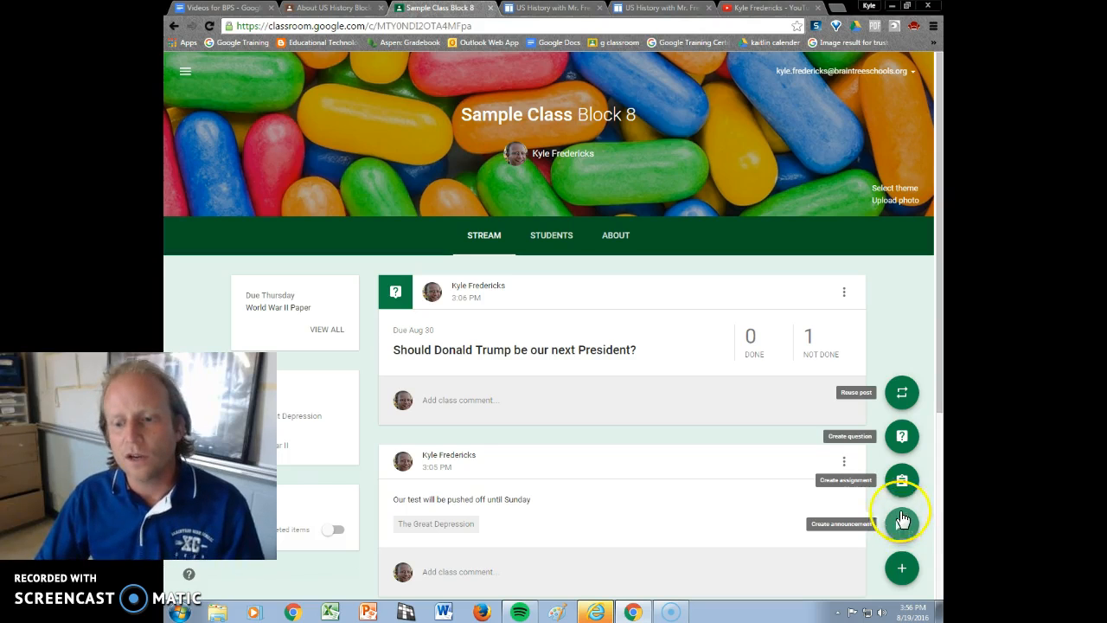
left_click(905, 483)
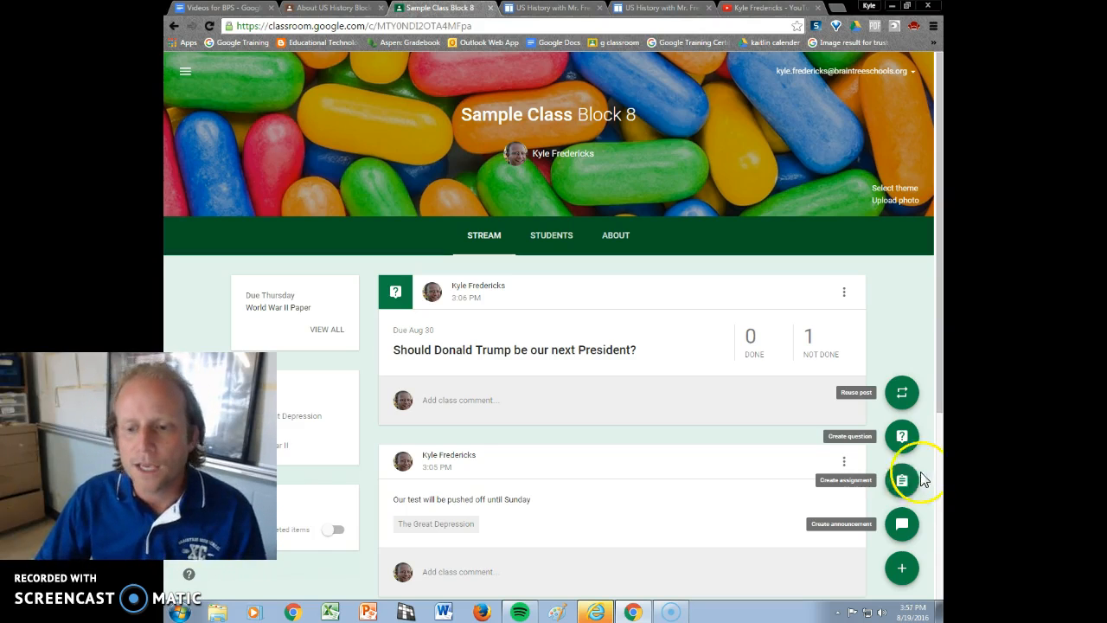
left_click(903, 442)
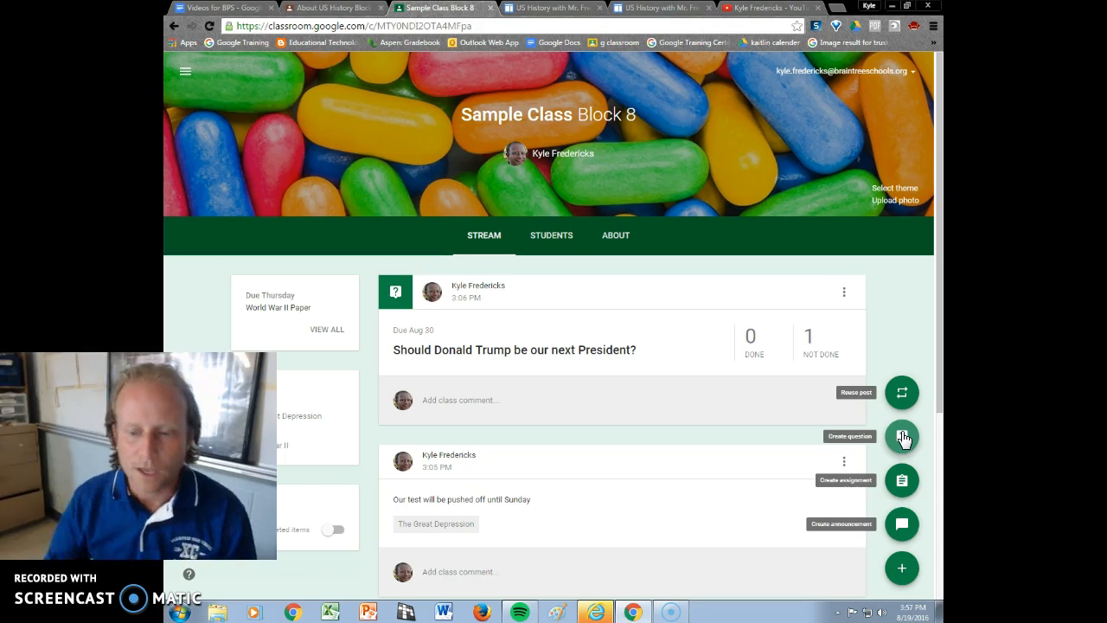
left_click(902, 397)
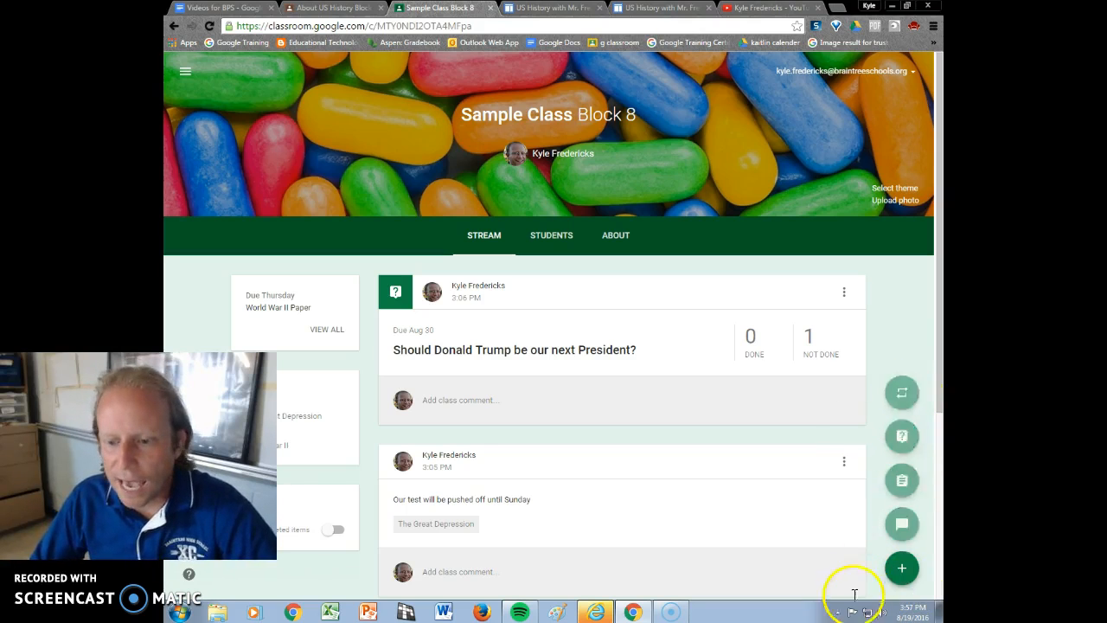
Step: Start a new assignment and also post it in Global Issues, US History Block 7 and US History Block 4
mouse_move(902, 567)
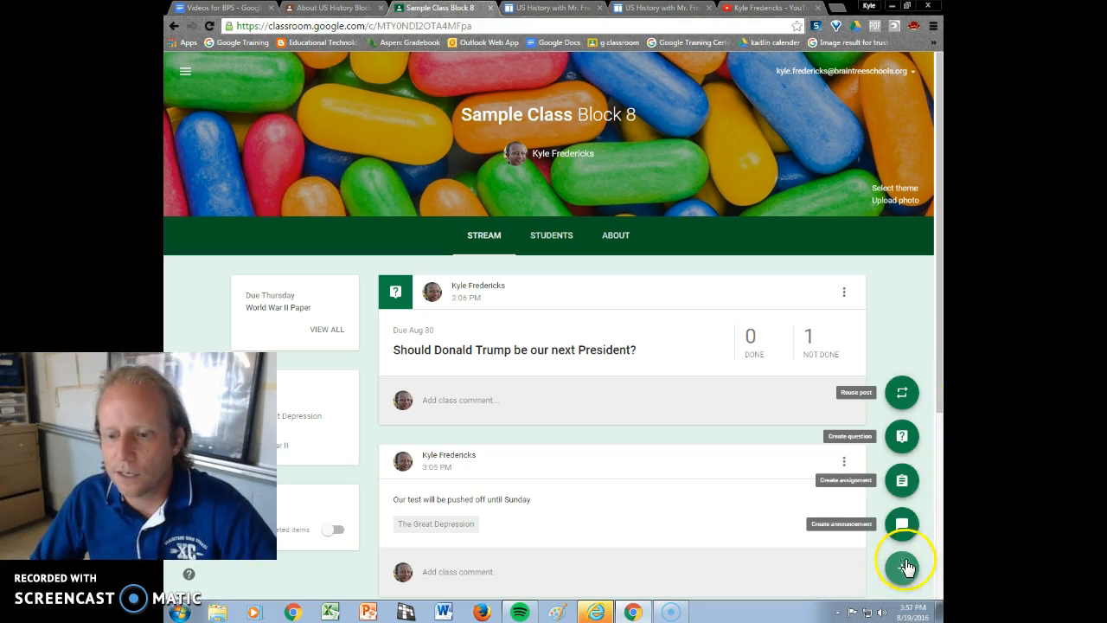
left_click(904, 485)
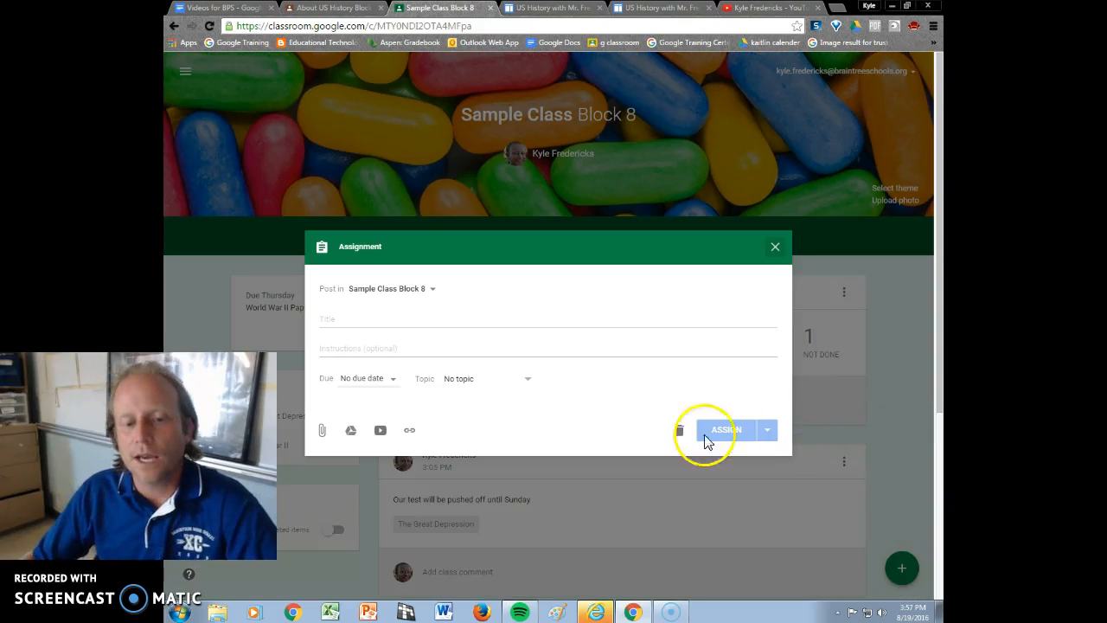
left_click_drag(156, 484, 161, 525)
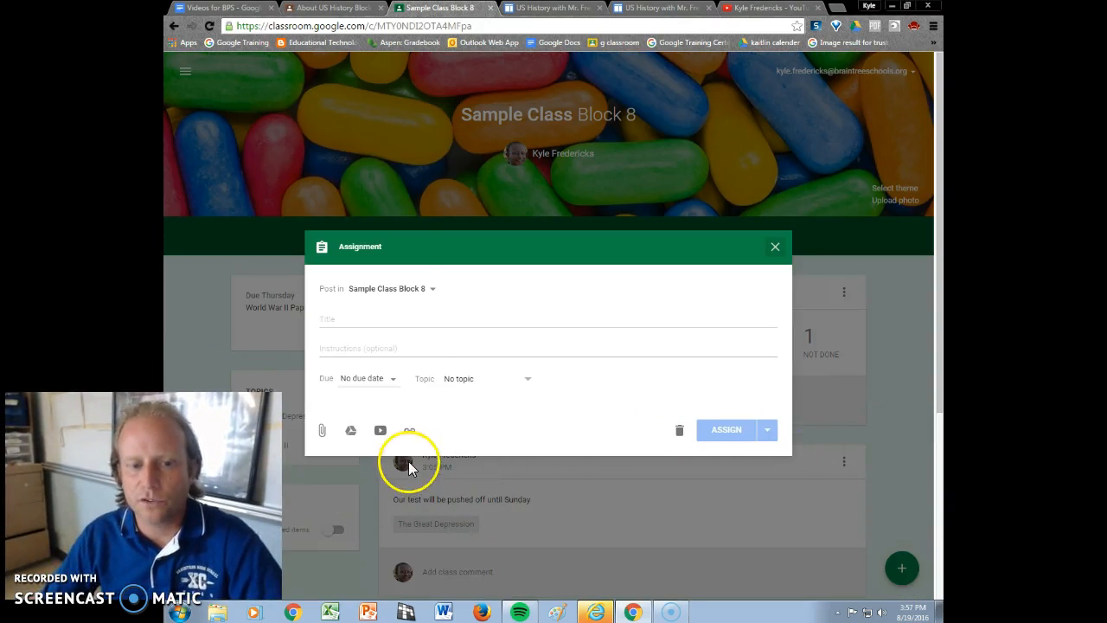
left_click(430, 290)
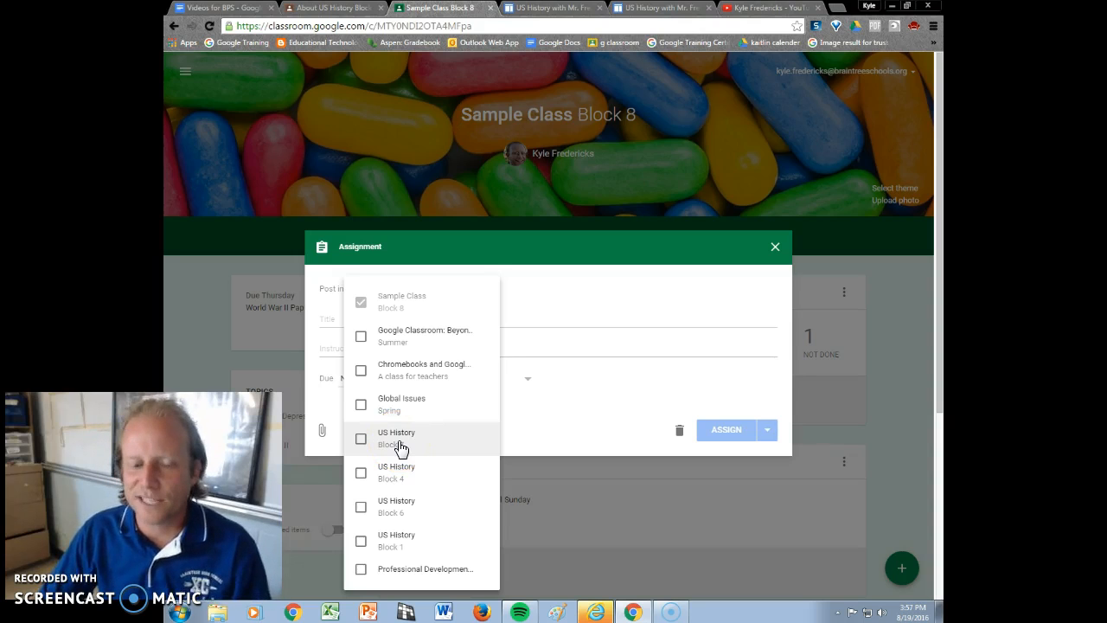
left_click(363, 405)
left_click(362, 438)
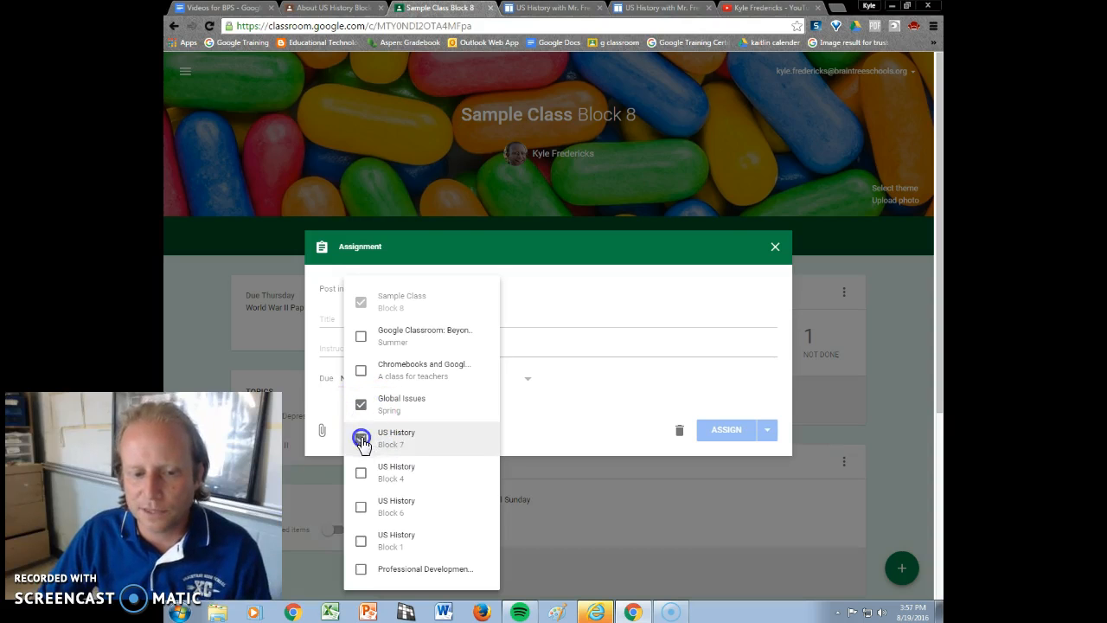
left_click(385, 475)
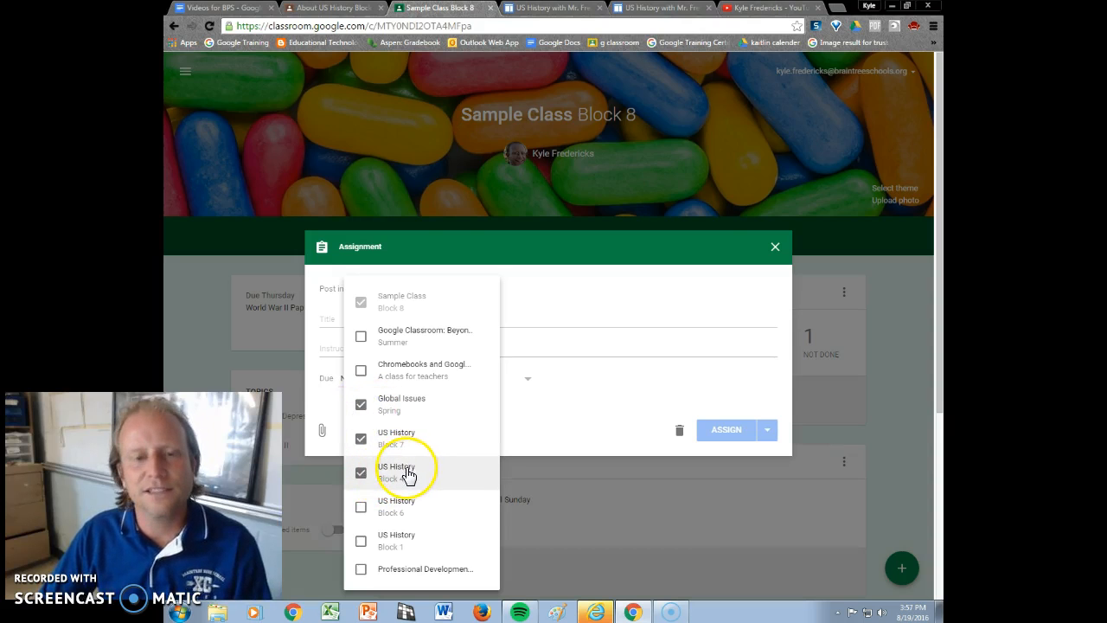
left_click(591, 425)
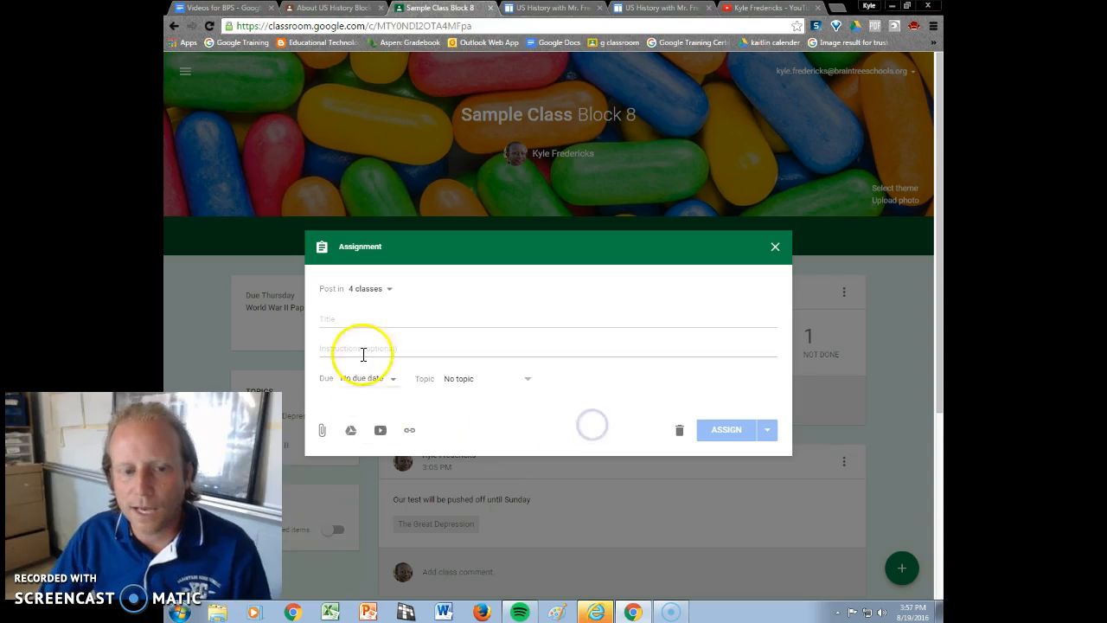
Step: Set the draft assignment's topic to World War II, leaving title and instructions empty, and close the draft without assigning it
left_click(357, 320)
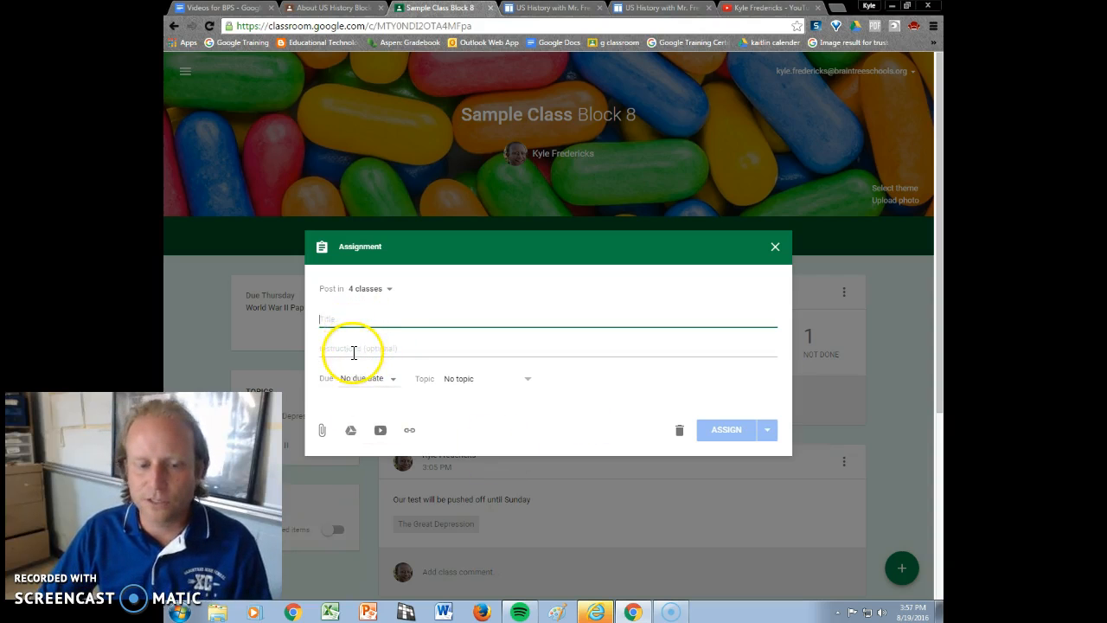
left_click(354, 349)
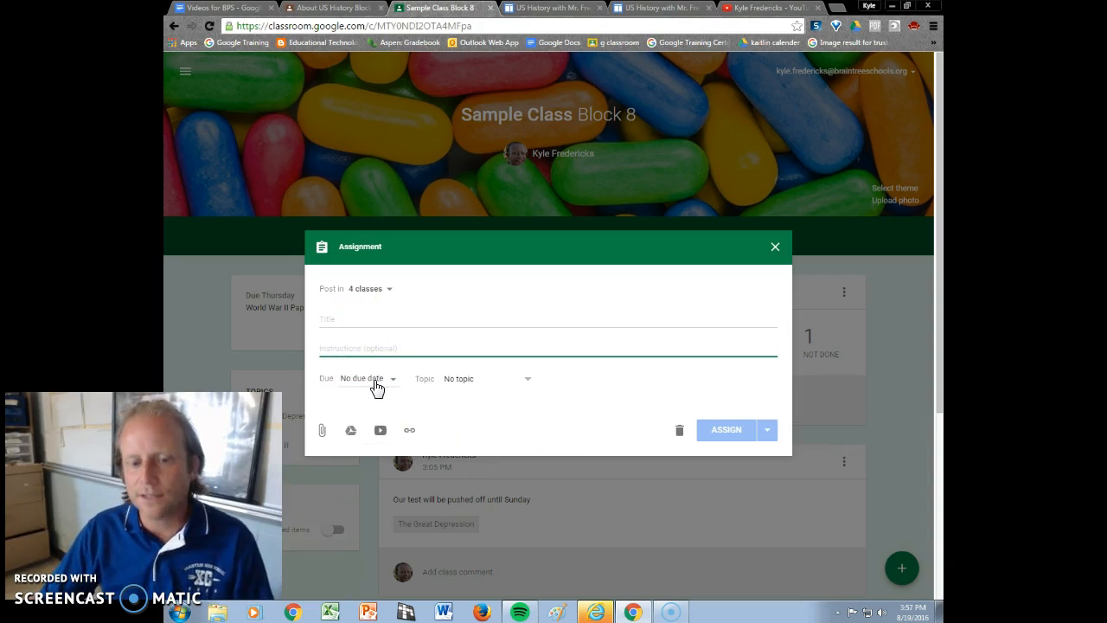
left_click(491, 386)
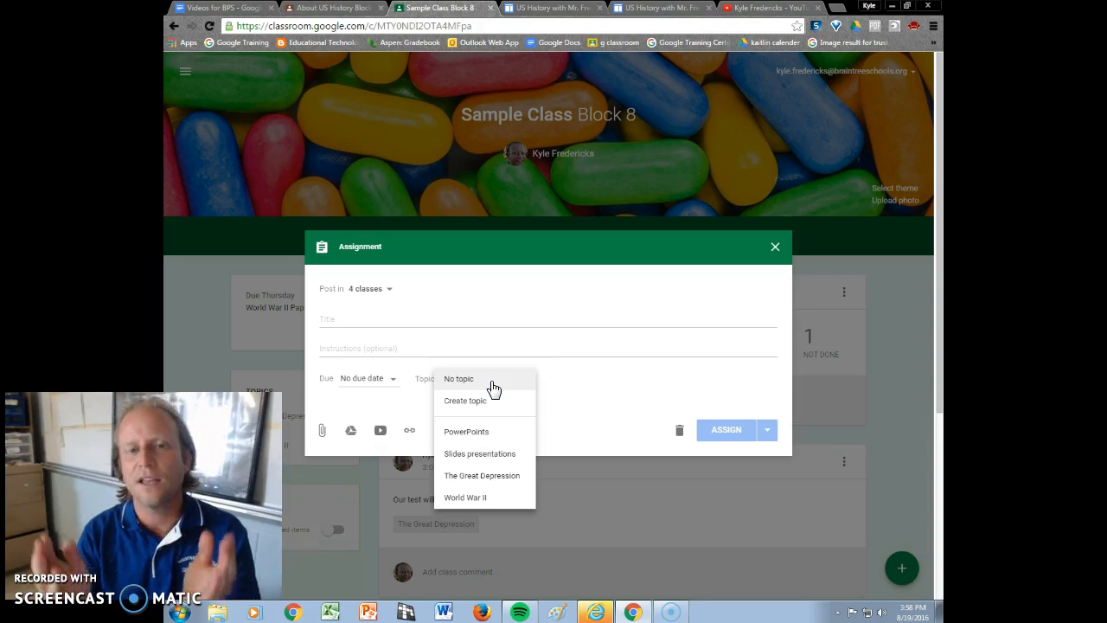
left_click(491, 497)
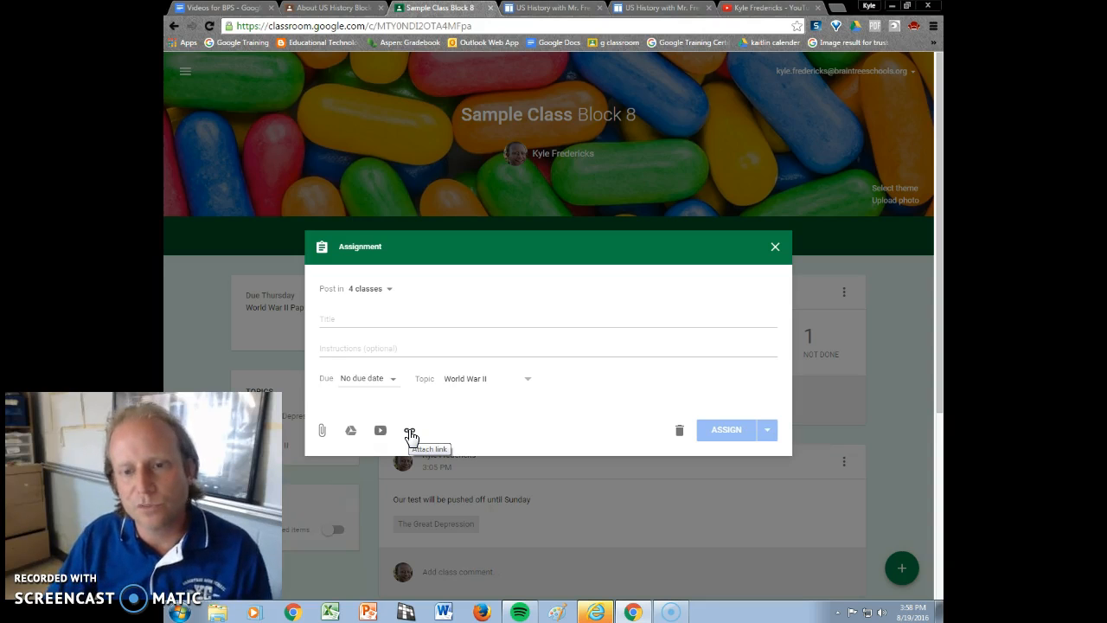
left_click(775, 247)
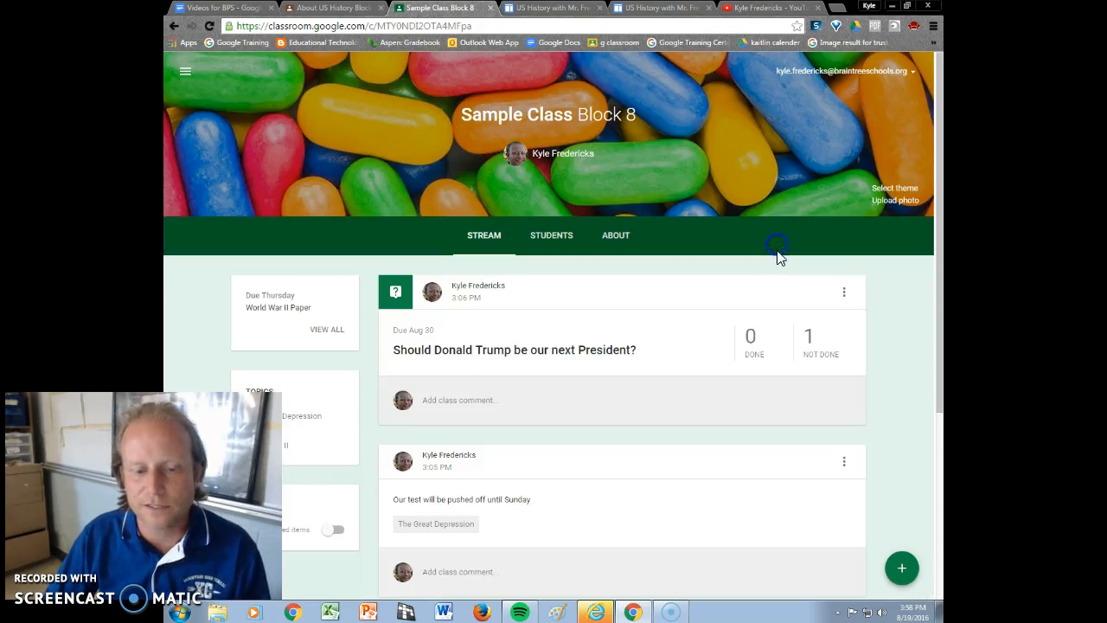
Step: Switch to the student view in Internet Explorer, open the World War II Paper assignment and check which file types students can create
scroll(741, 366, "down", 3)
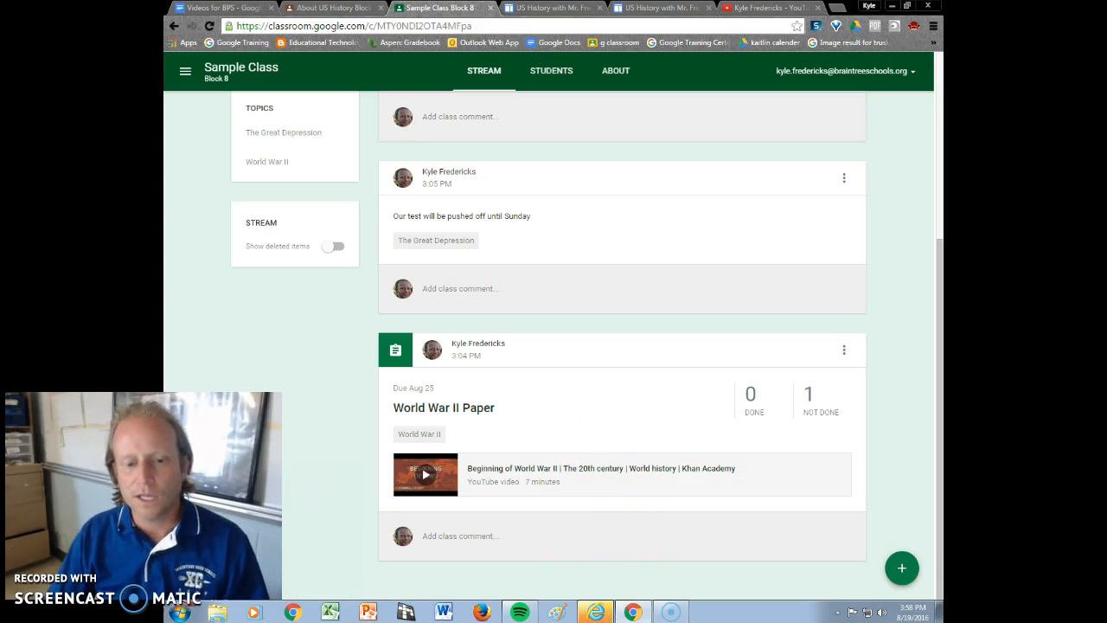
left_click(596, 612)
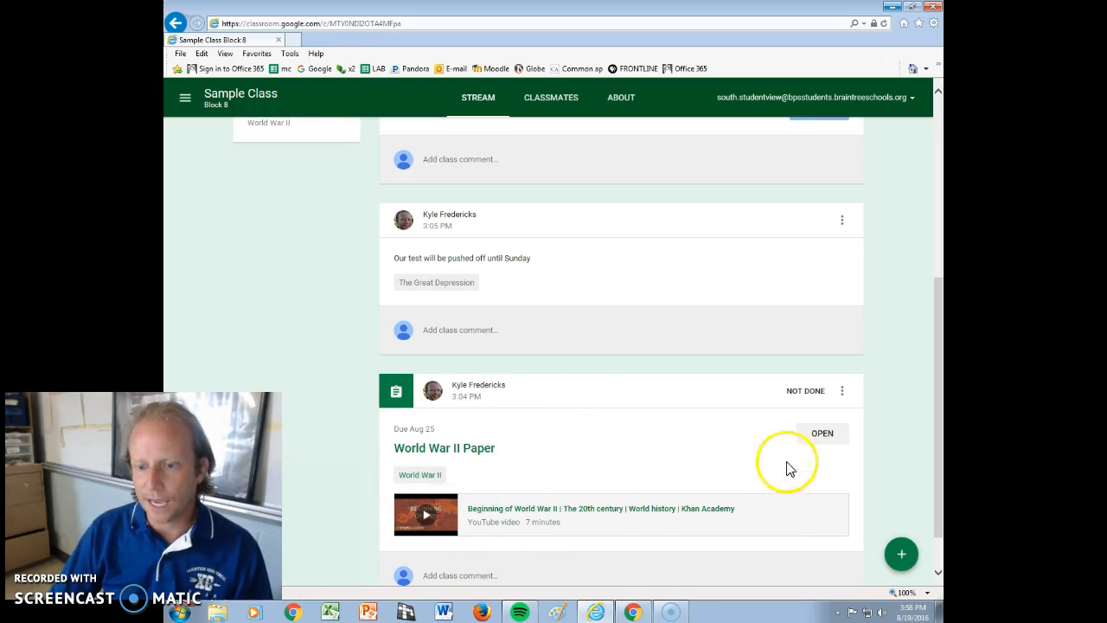
left_click(820, 444)
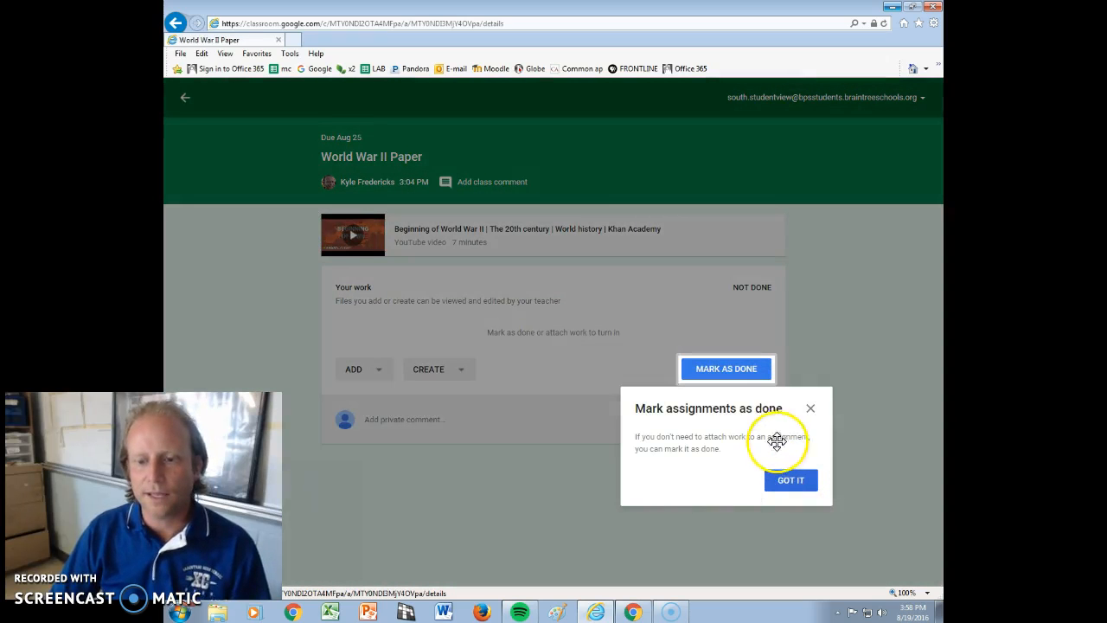
left_click(810, 408)
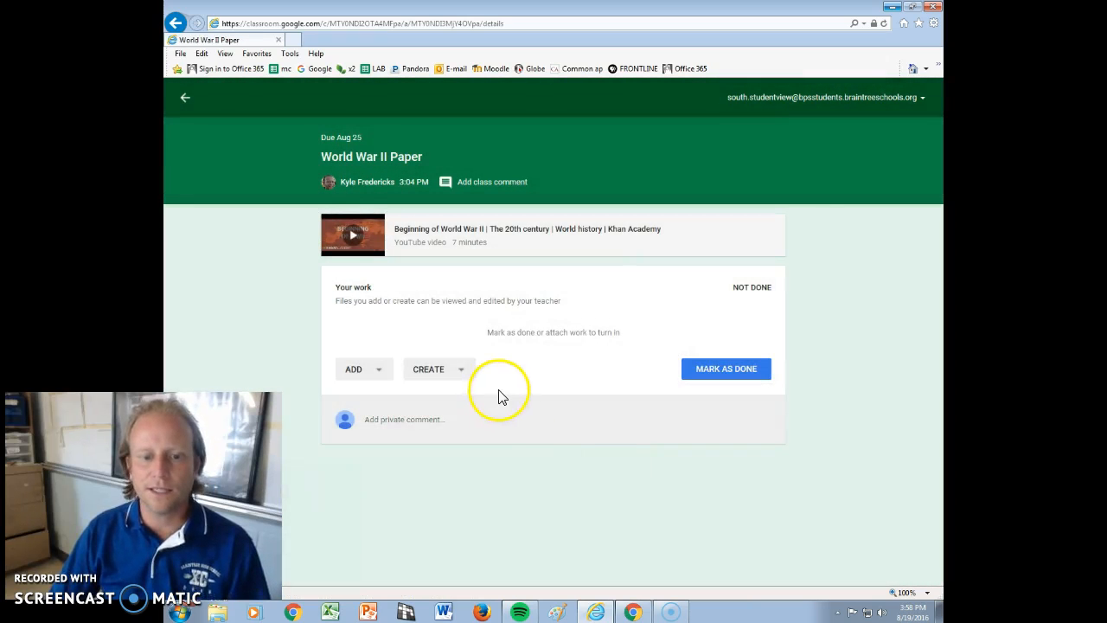
left_click(463, 377)
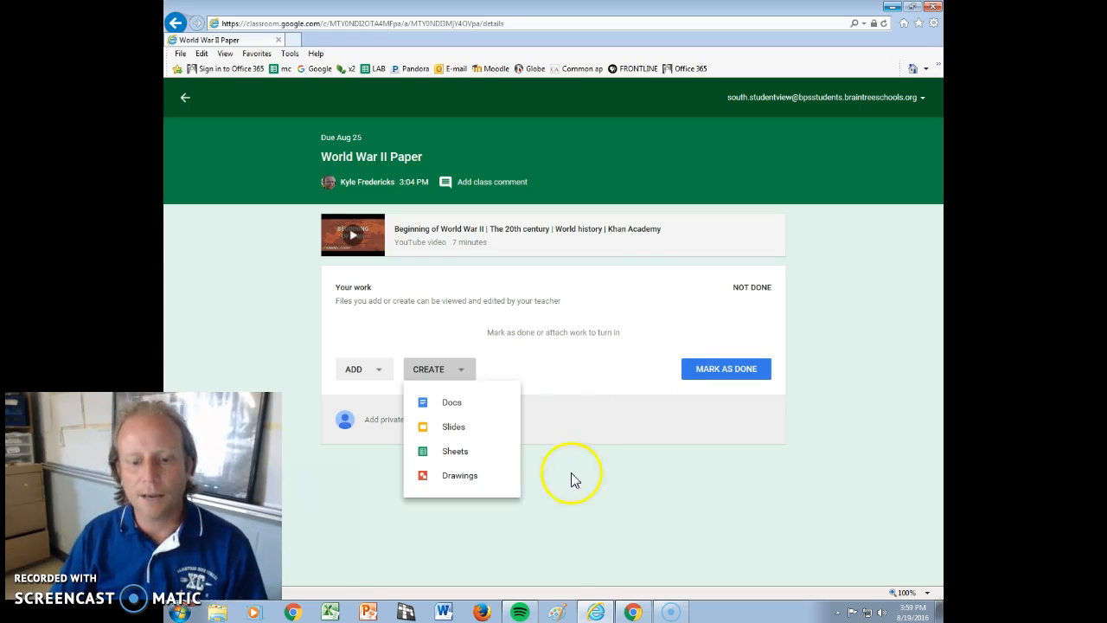
Step: Switch back to the teacher view in Chrome and open the not-done student work and grade entry for World War II Paper
left_click(634, 613)
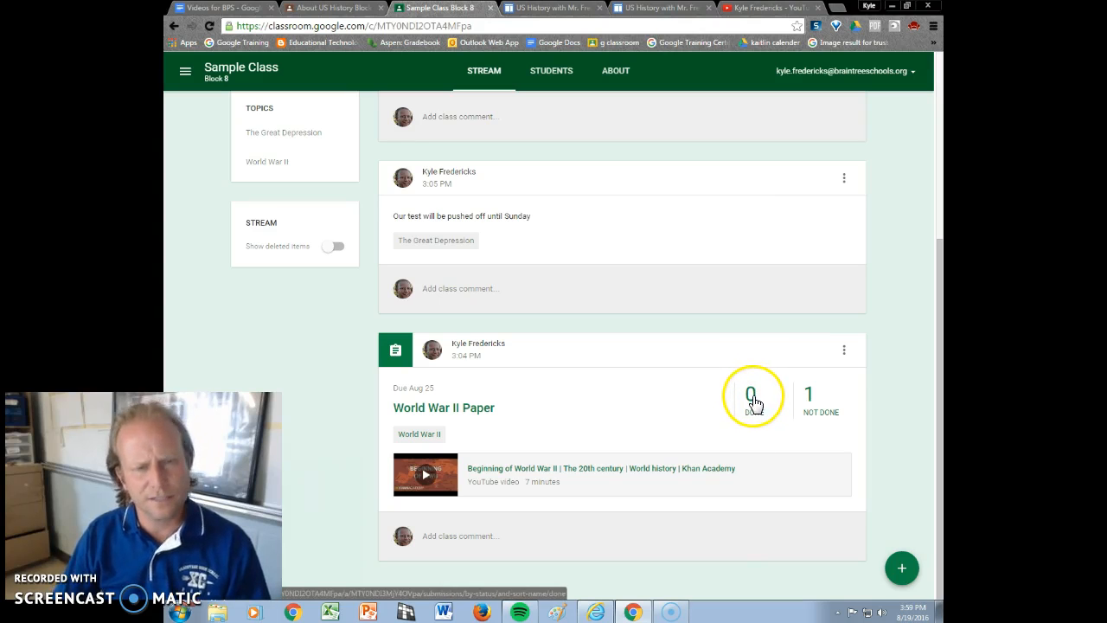
left_click(809, 398)
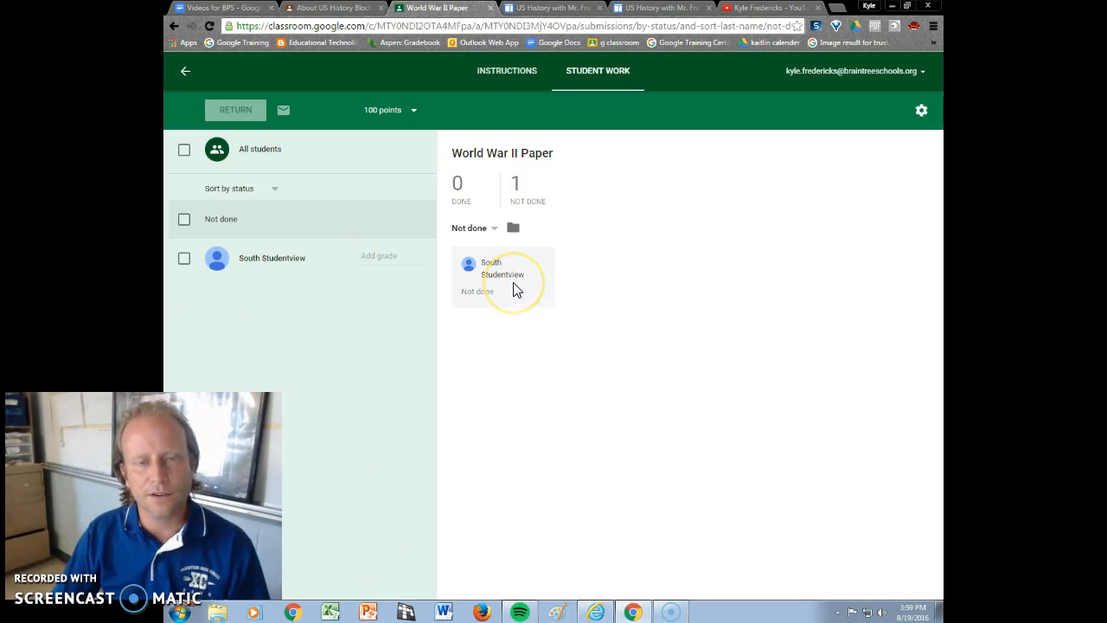
left_click(391, 258)
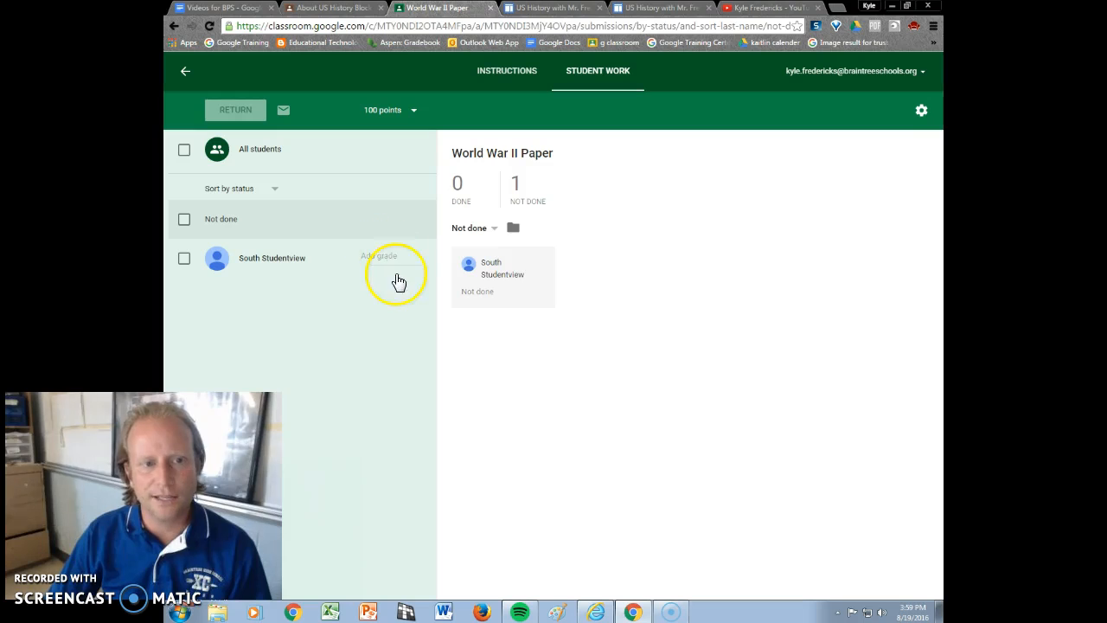
Step: Leave the World War II Paper submissions, look over the class stream and open the class's student roster
left_click(185, 71)
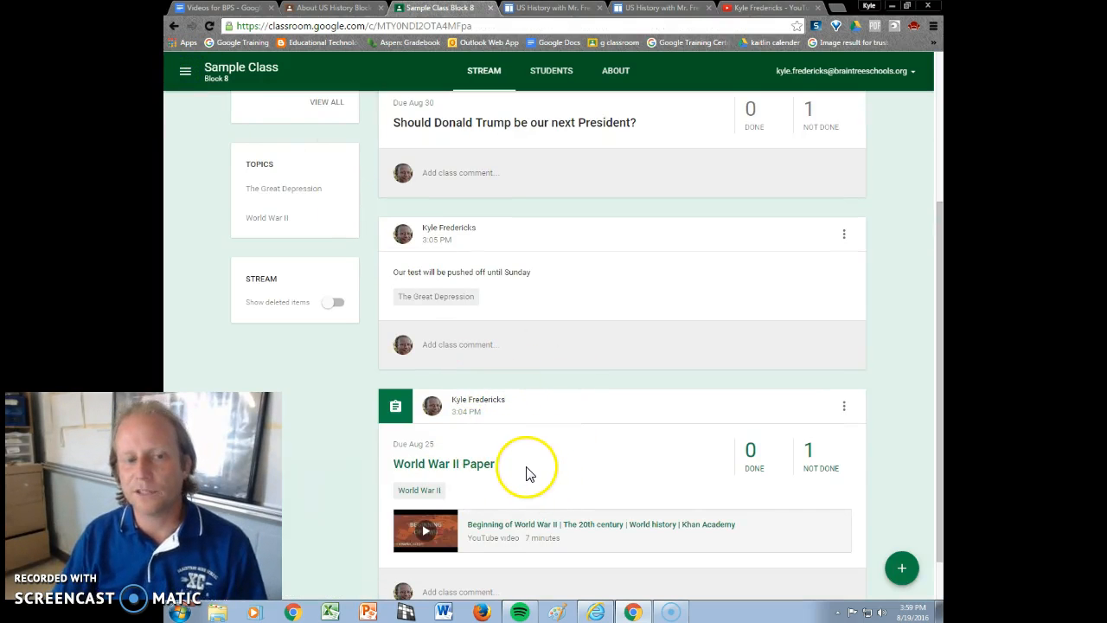
scroll(527, 469, "up", 3)
scroll(630, 415, "down", 3)
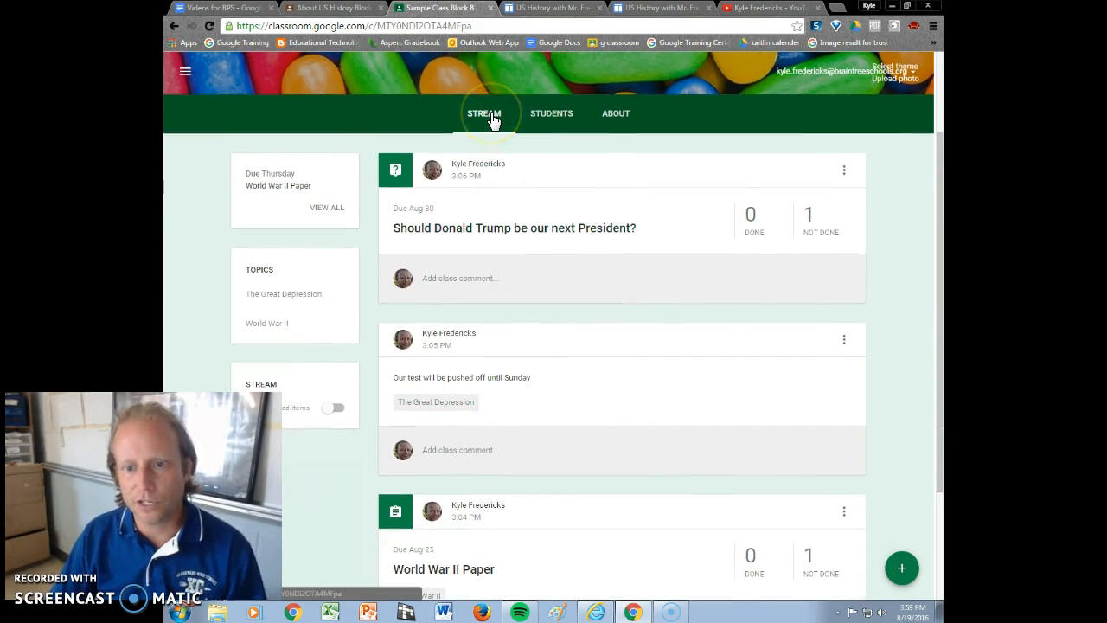
left_click(547, 115)
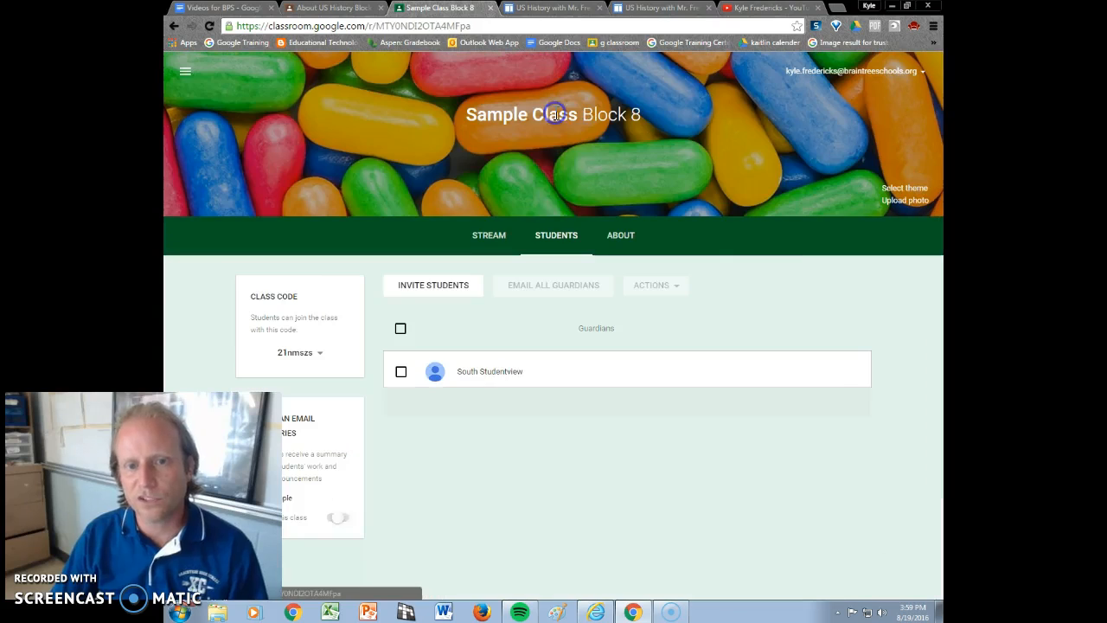
left_click(557, 333)
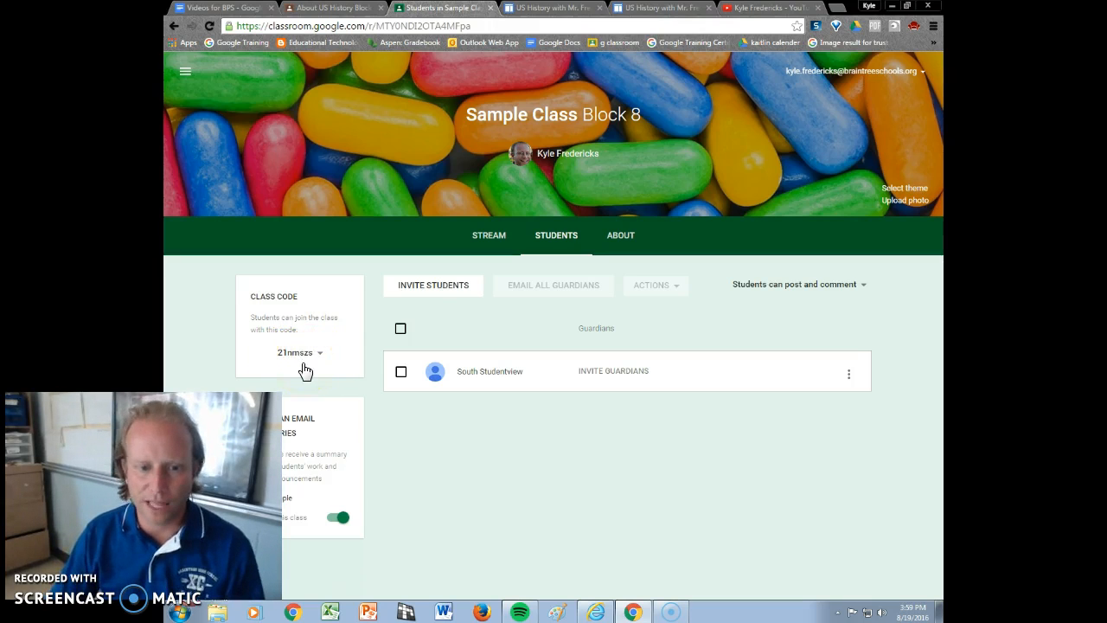
Step: Start inviting students by selecting the first two contacts, and close the invitation dialog without sending anything
left_click(435, 287)
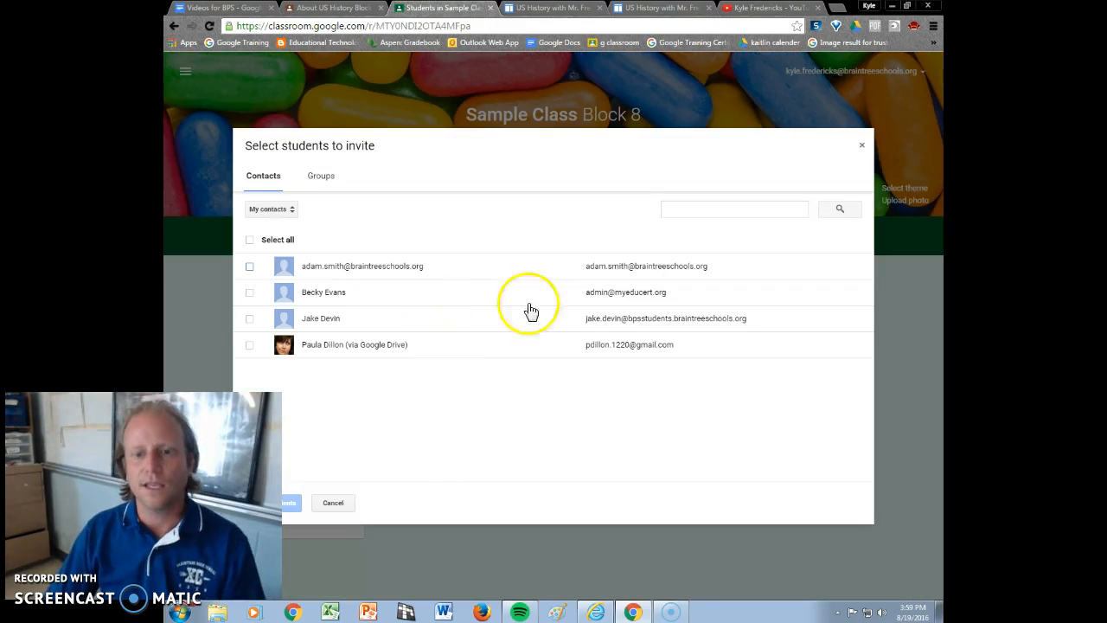
left_click(687, 213)
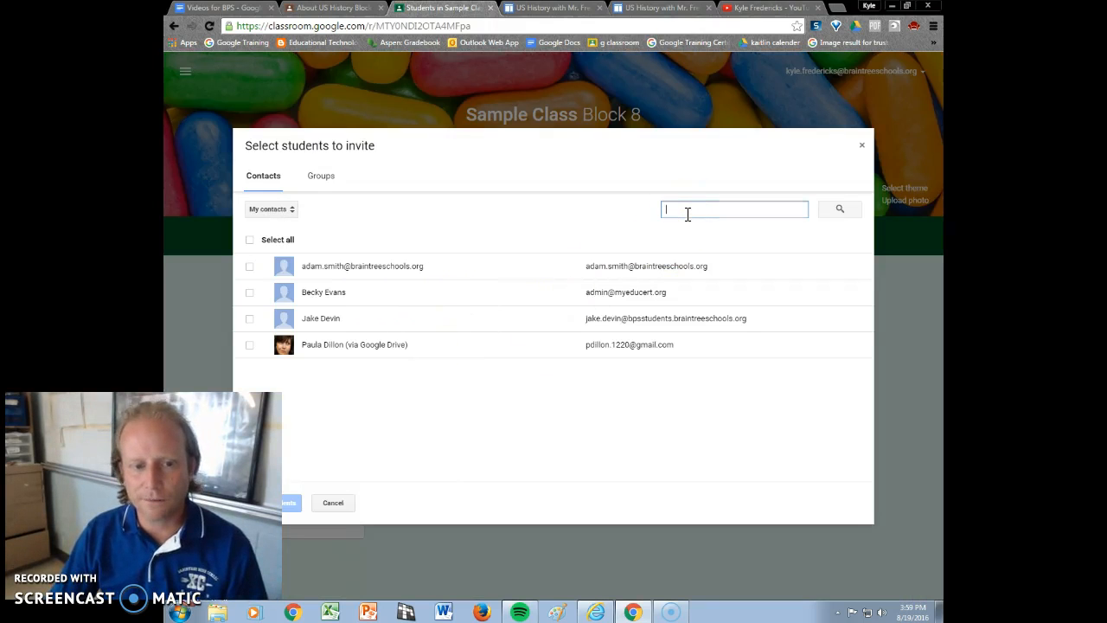
left_click(250, 266)
left_click(249, 292)
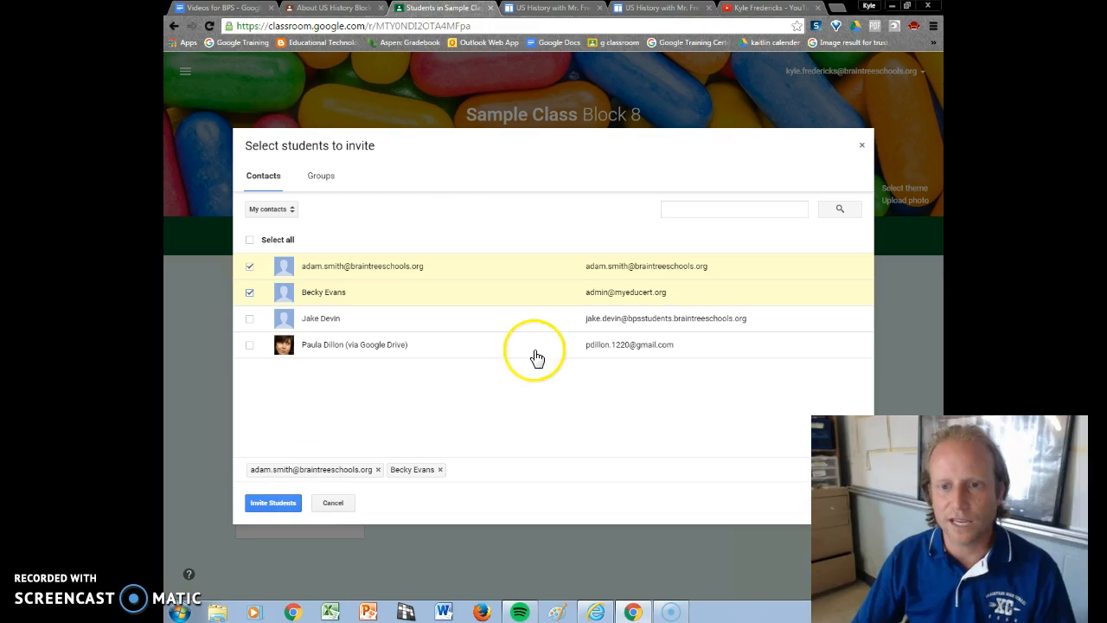
left_click(860, 146)
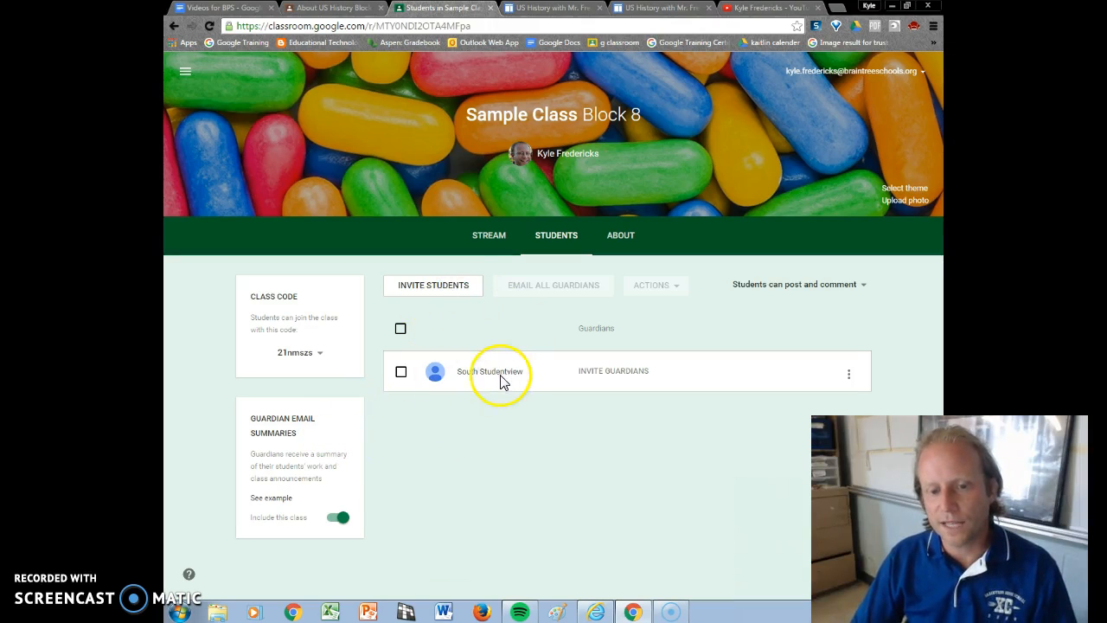
Step: Open the guardian invitation entry for the listed student and mute that student in the class
left_click(612, 378)
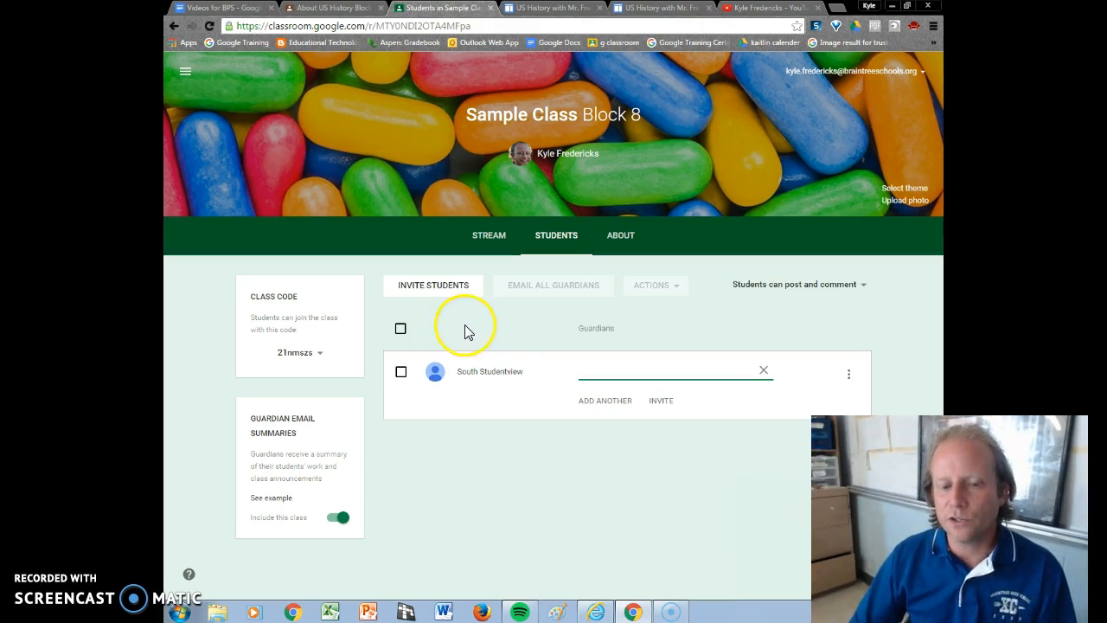
left_click(401, 372)
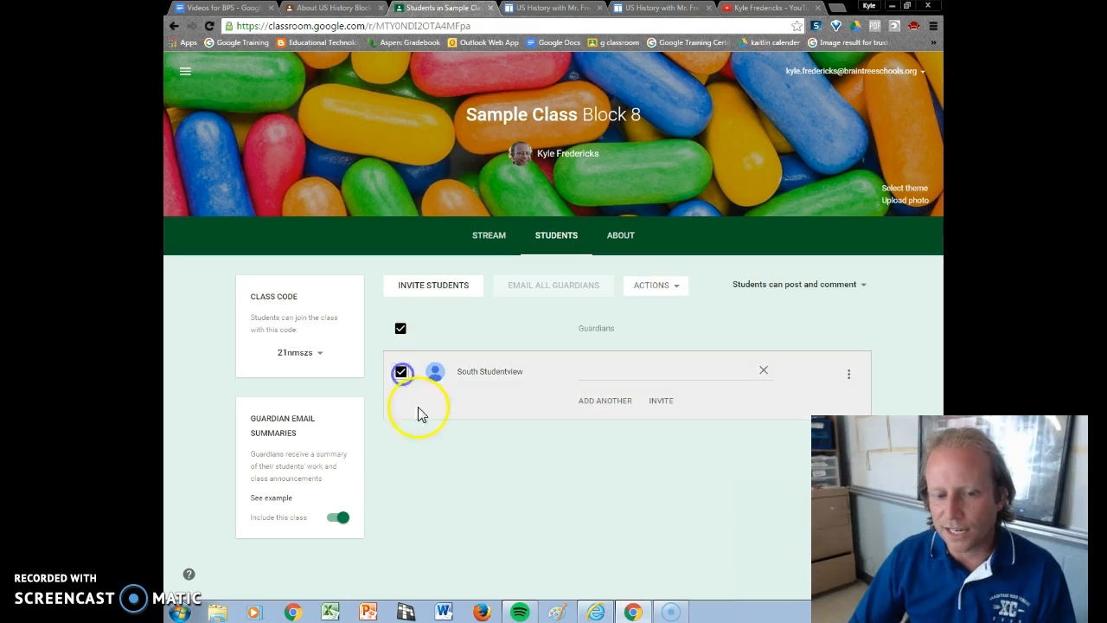
left_click(680, 288)
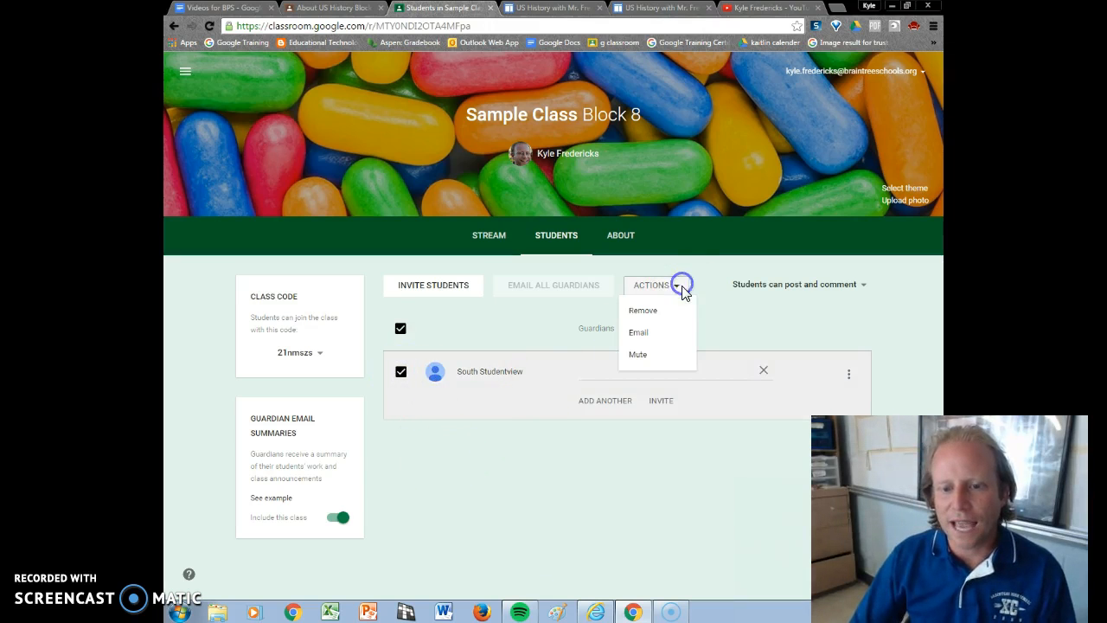
left_click(649, 355)
left_click(630, 381)
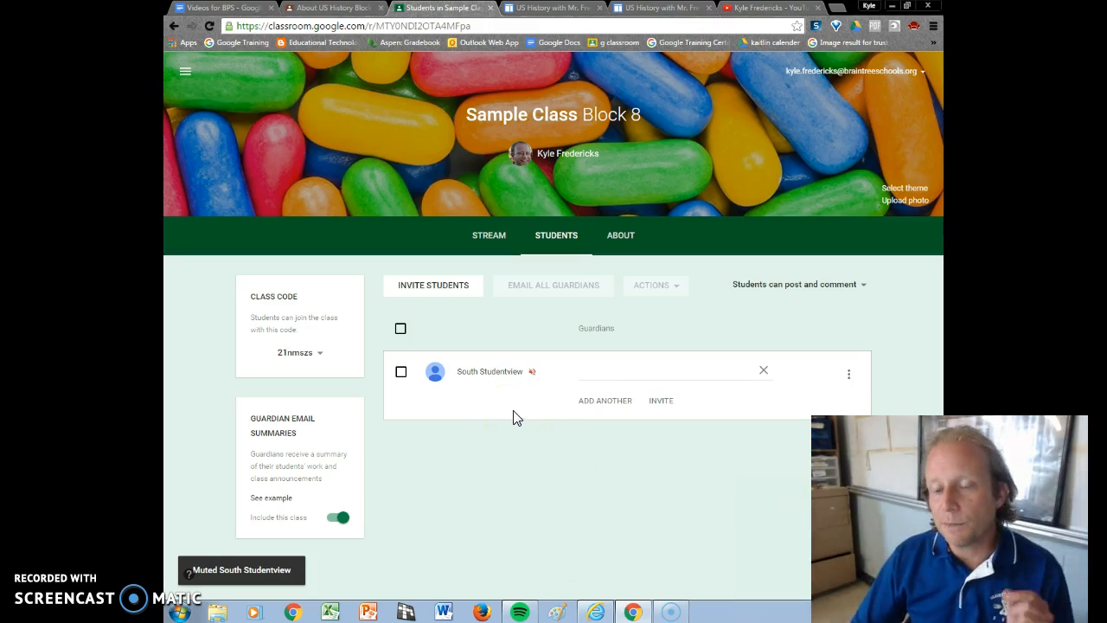
Step: Check the class posting permission options and set the permission to "Only teacher can post or comment"
left_click(843, 287)
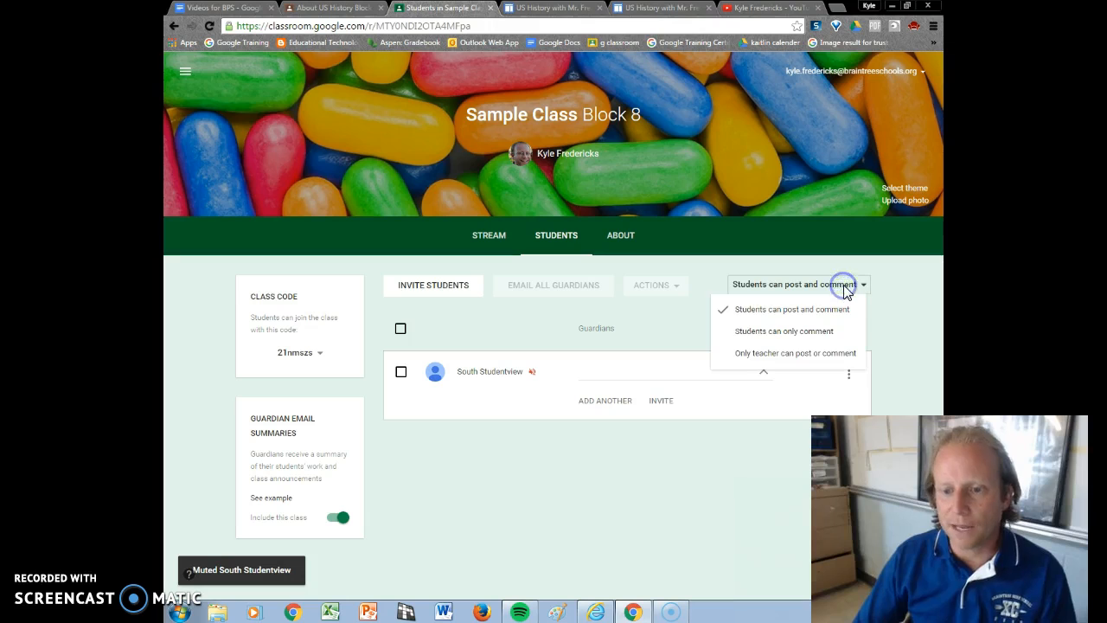
left_click(859, 313)
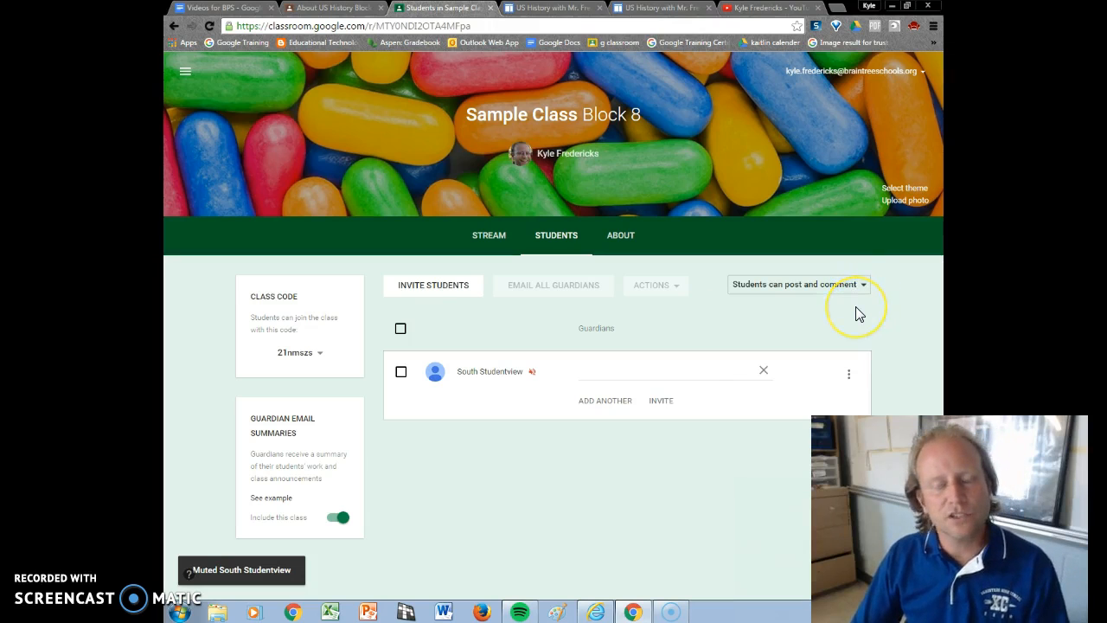
left_click(855, 289)
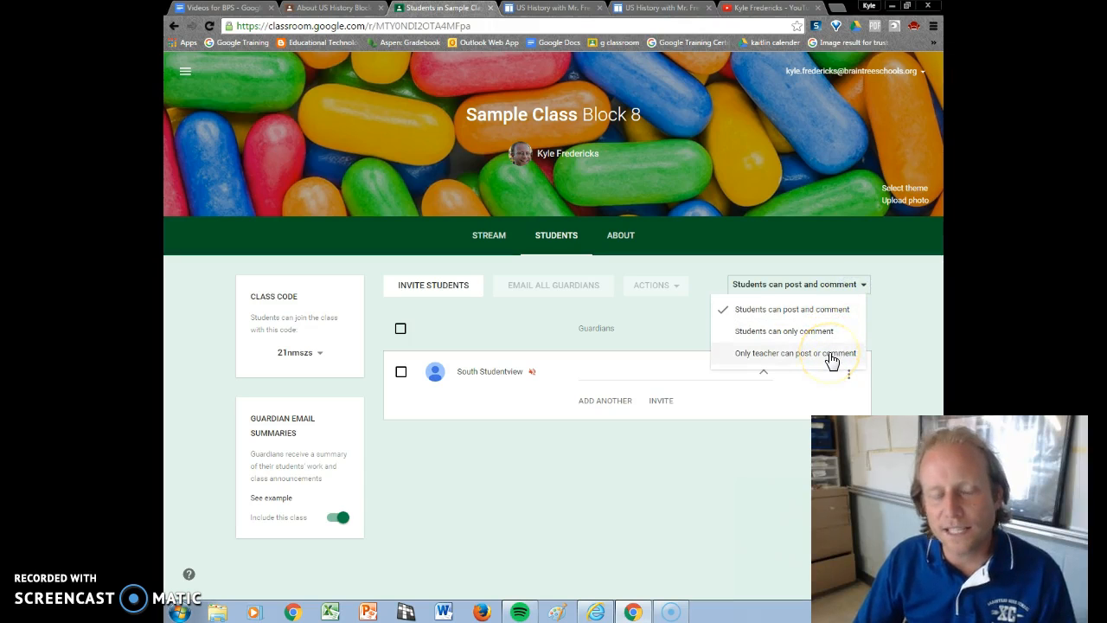
left_click(832, 354)
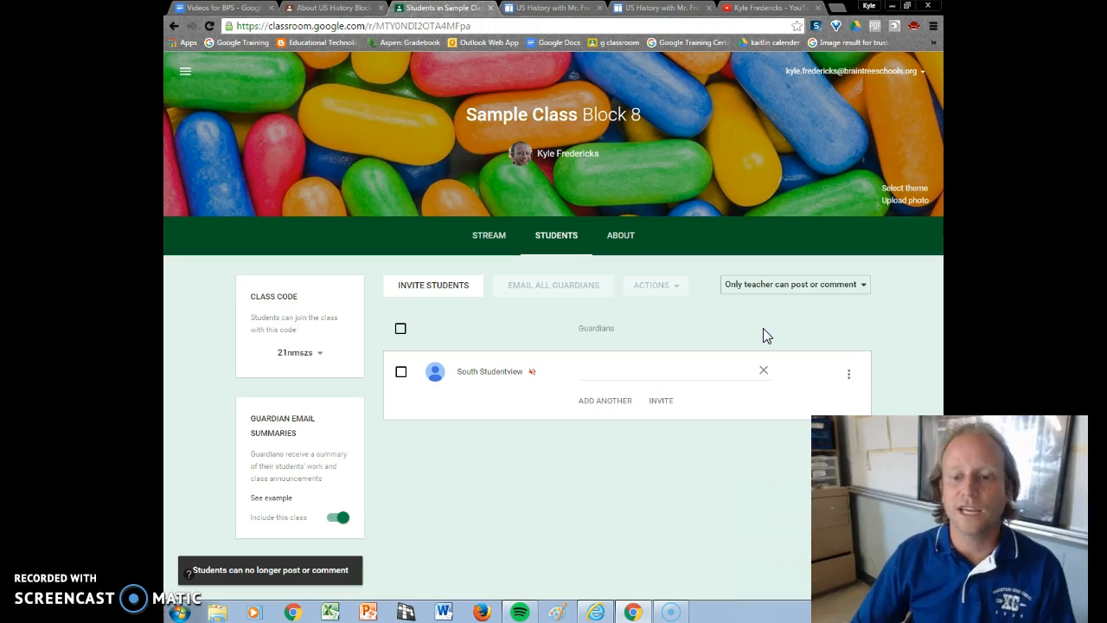
left_click(710, 328)
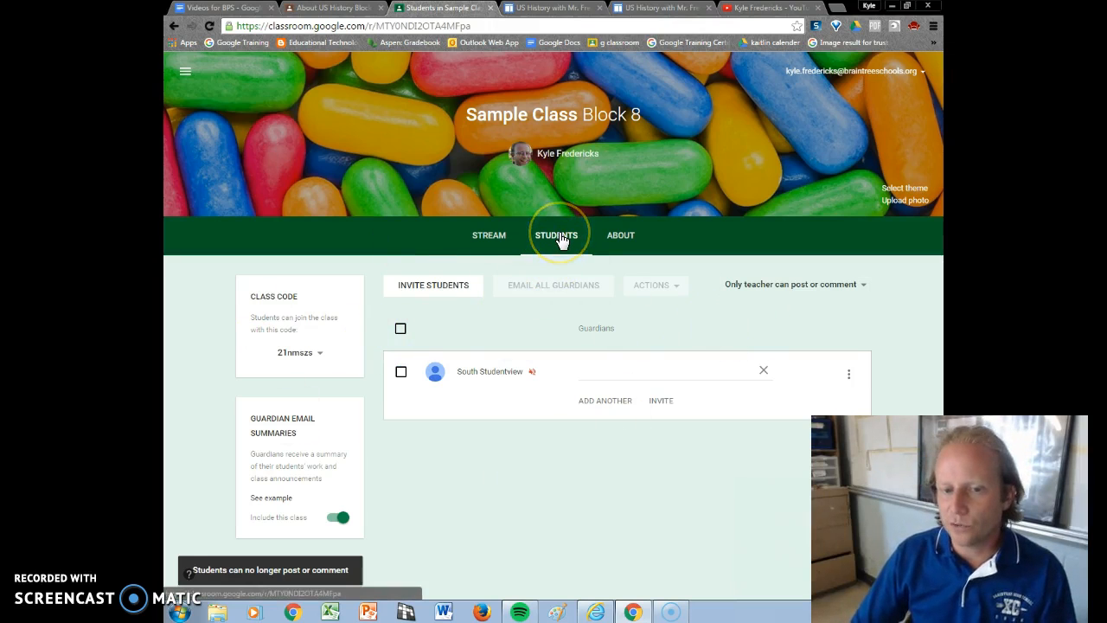
Step: Open the class's About page and review the class details, Drive folder, calendar links and class materials
left_click(623, 235)
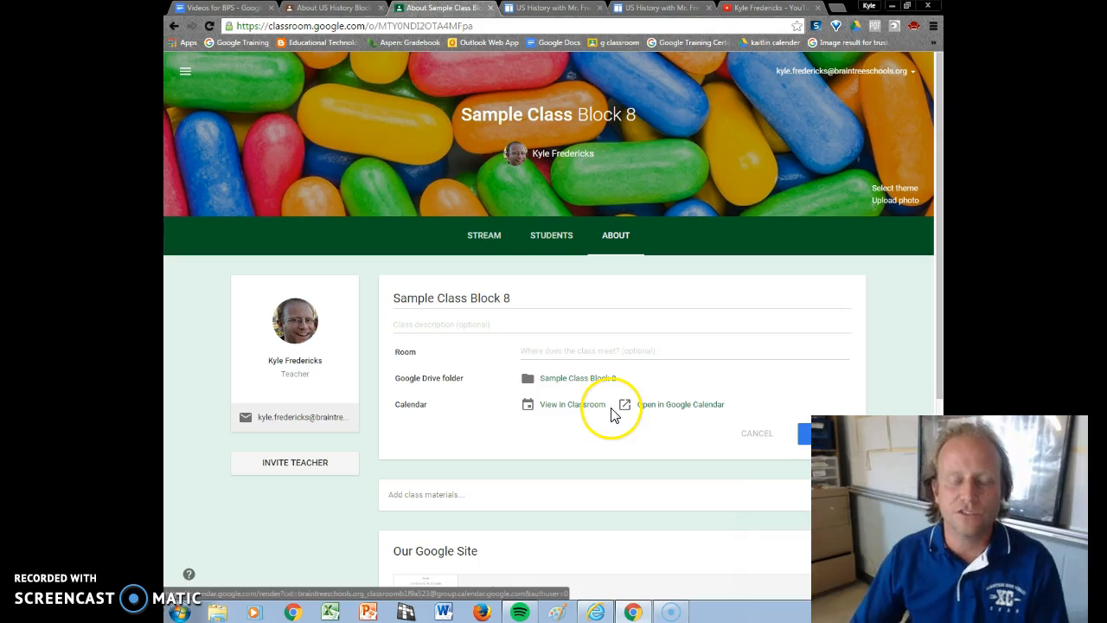
scroll(611, 413, "down", 1)
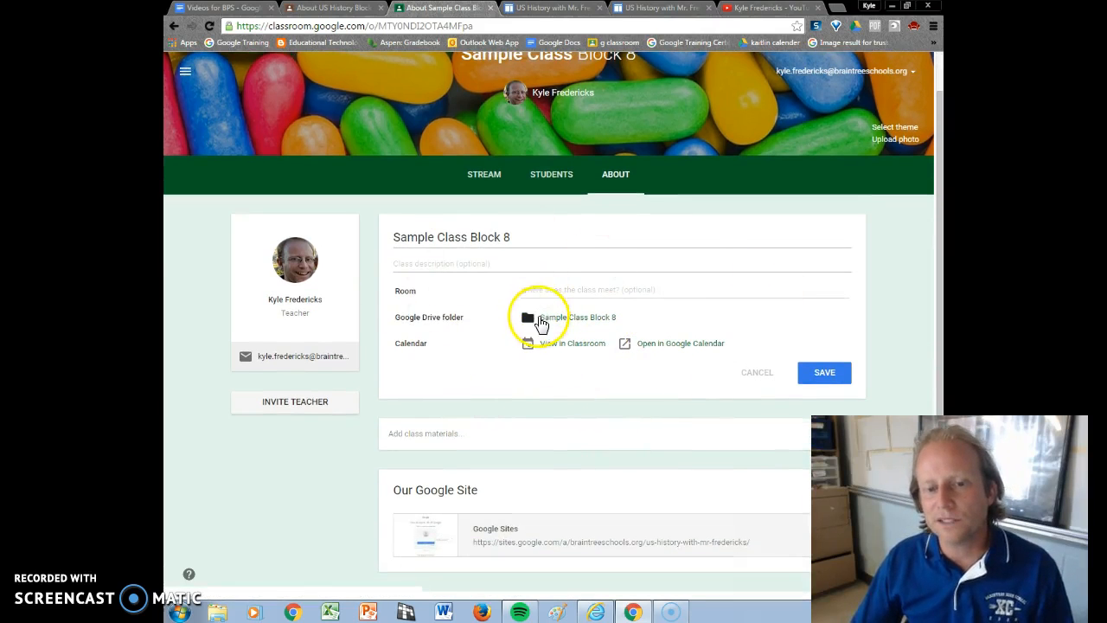
scroll(534, 324, "down", 3)
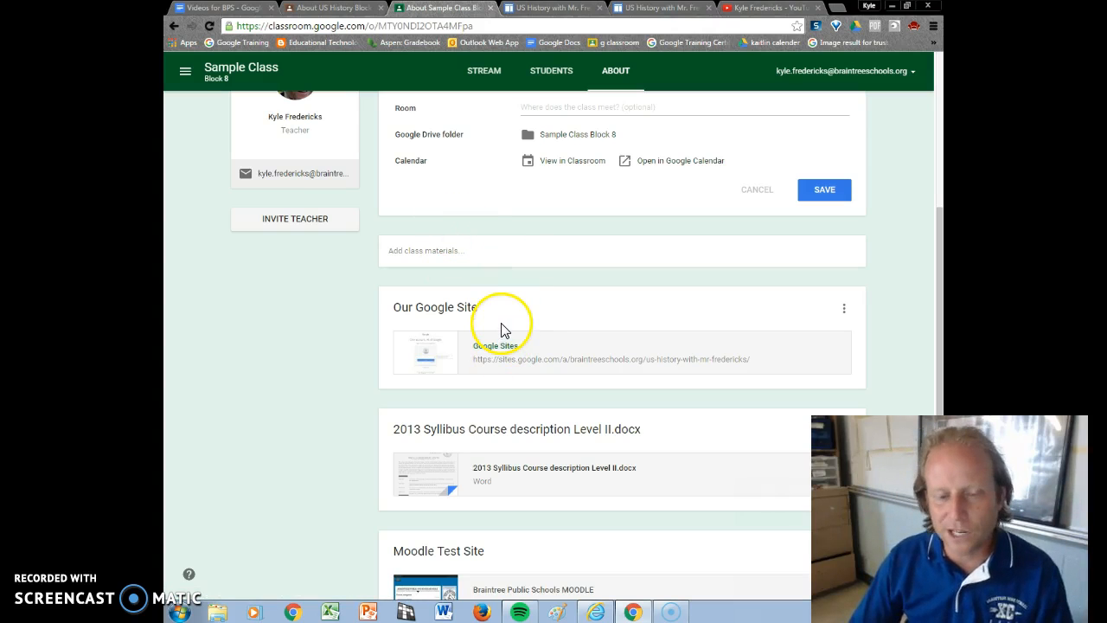
scroll(501, 330, "down", 1)
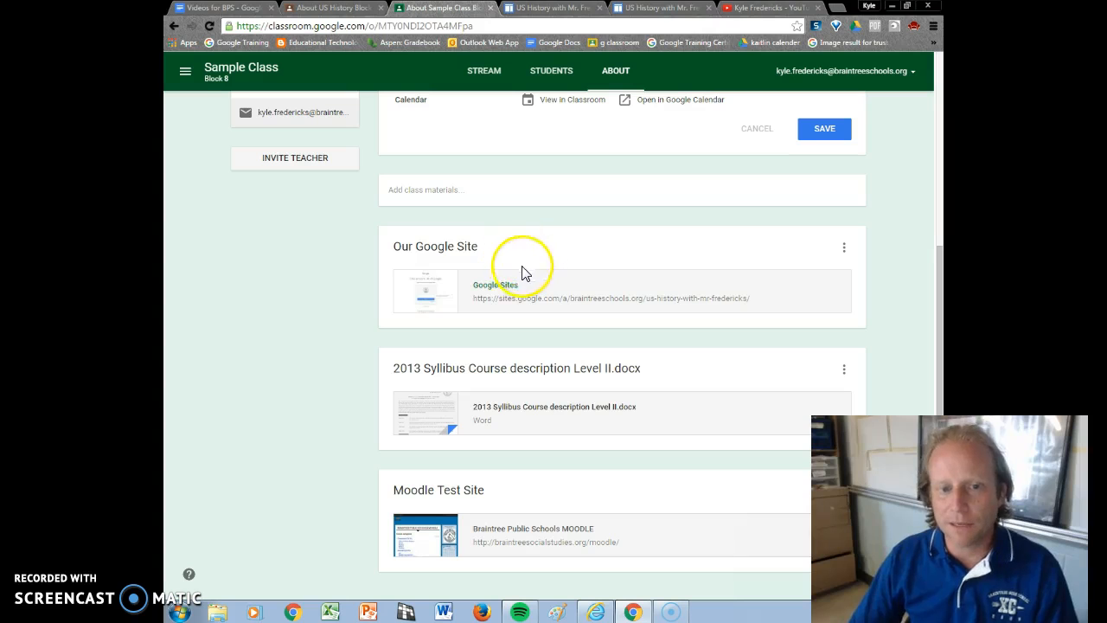
Step: Open the Google Sites link in the class materials, look through the site's presentations, and return to the Sample Class stream
left_click(498, 295)
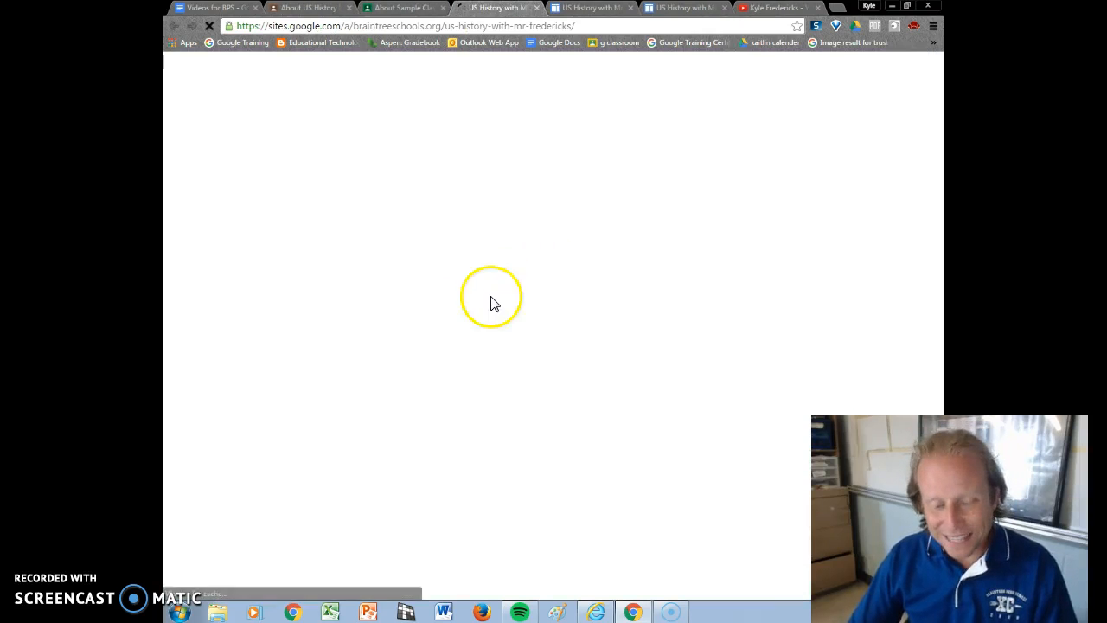
scroll(414, 301, "down", 4)
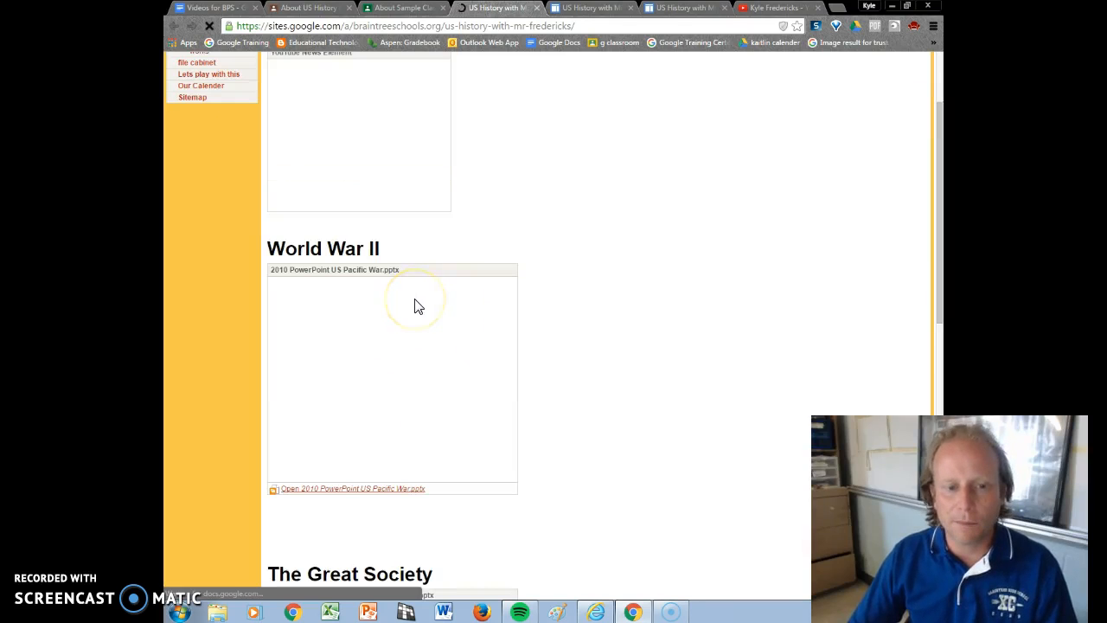
scroll(415, 299, "down", 2)
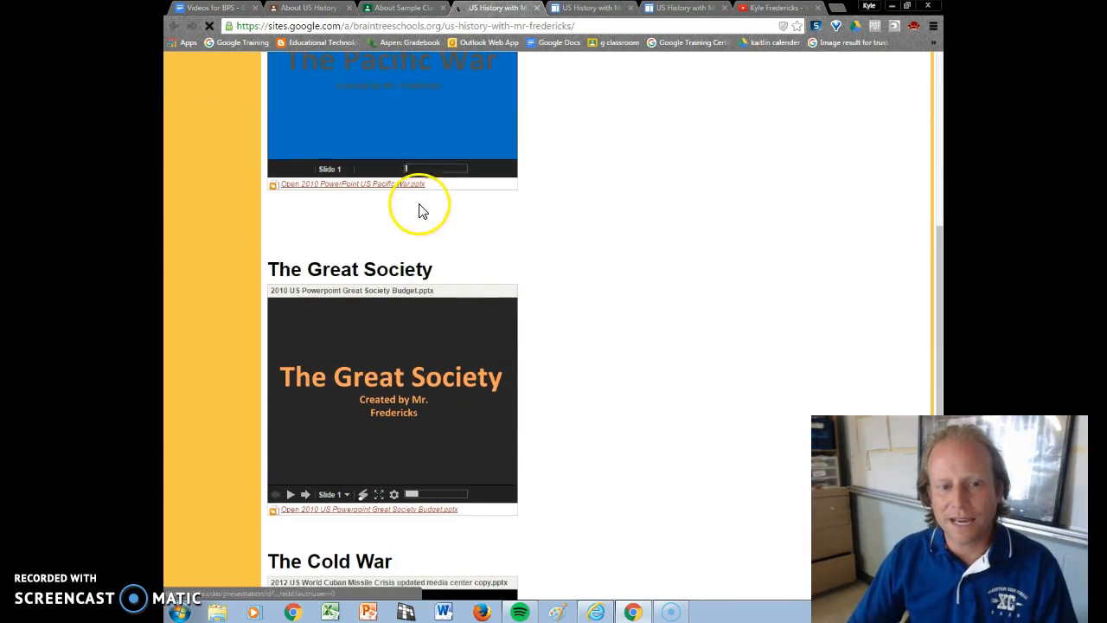
left_click(413, 9)
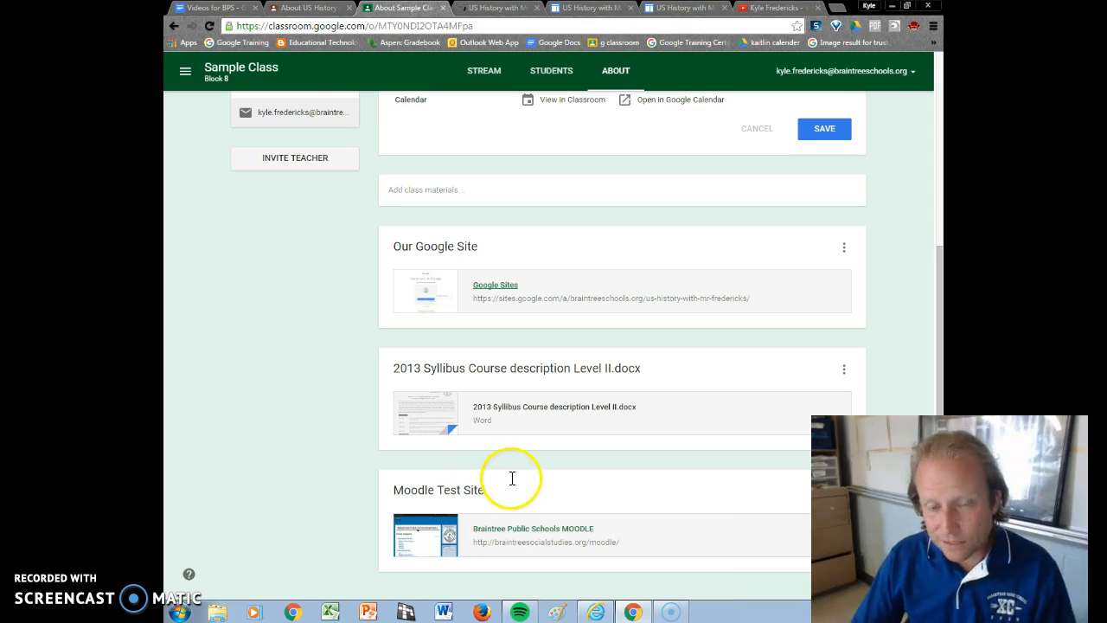
scroll(508, 477, "up", 4)
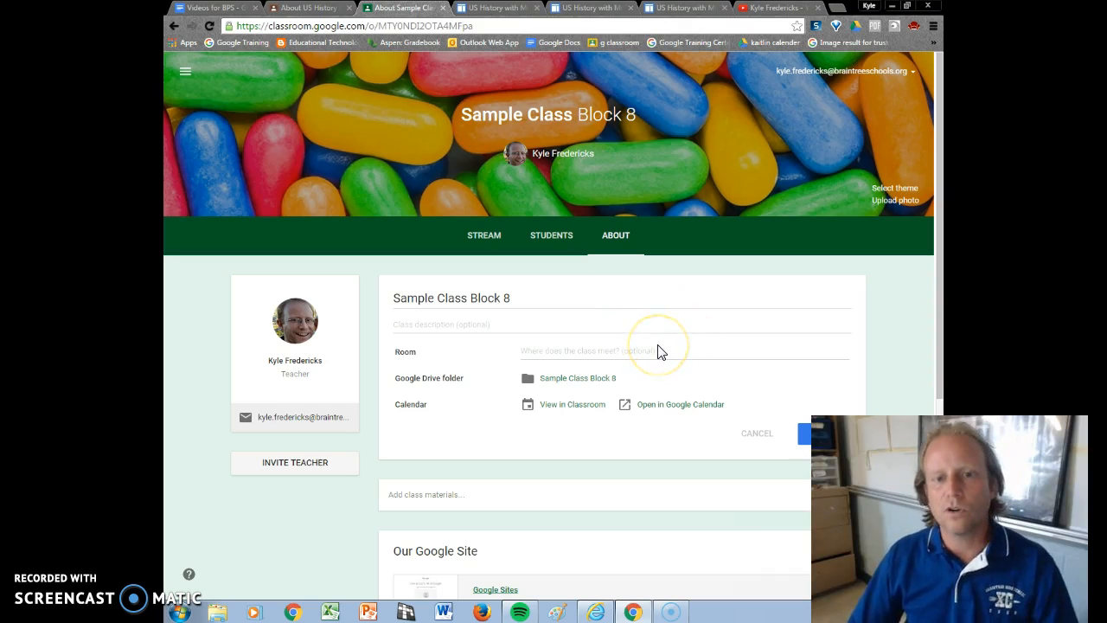
left_click(494, 243)
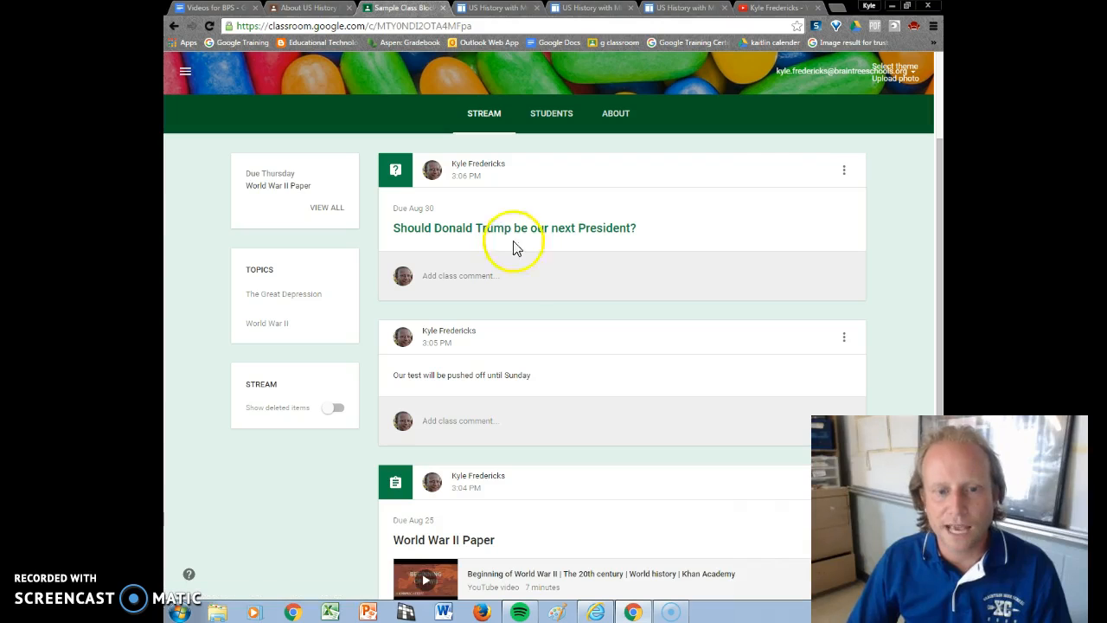